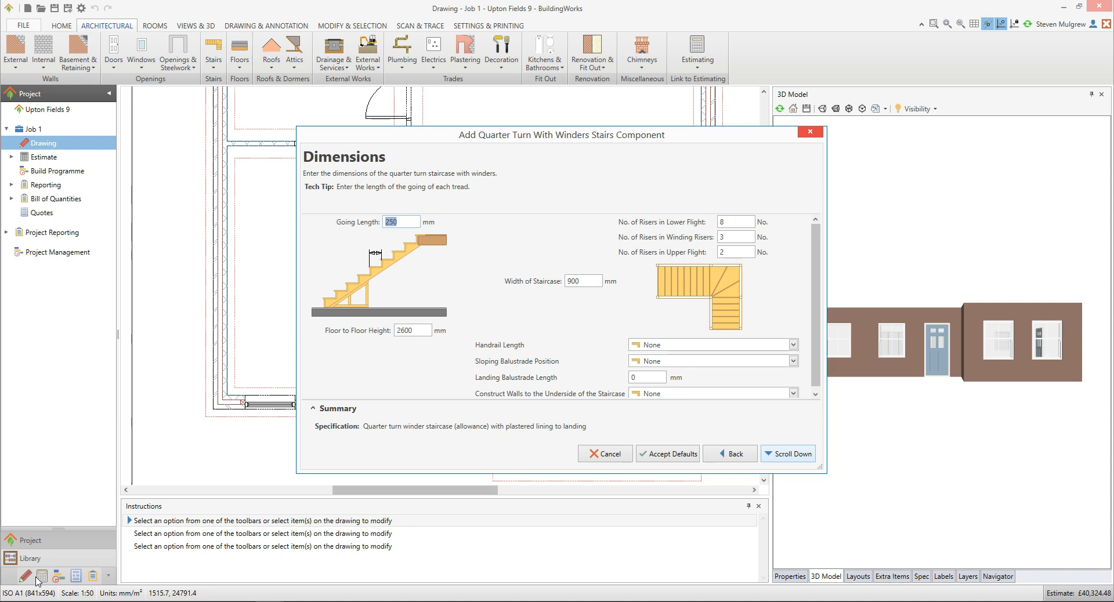
# Set the quarter turn staircase's floor to floor height to 2700 mm
pyautogui.press('Tab')
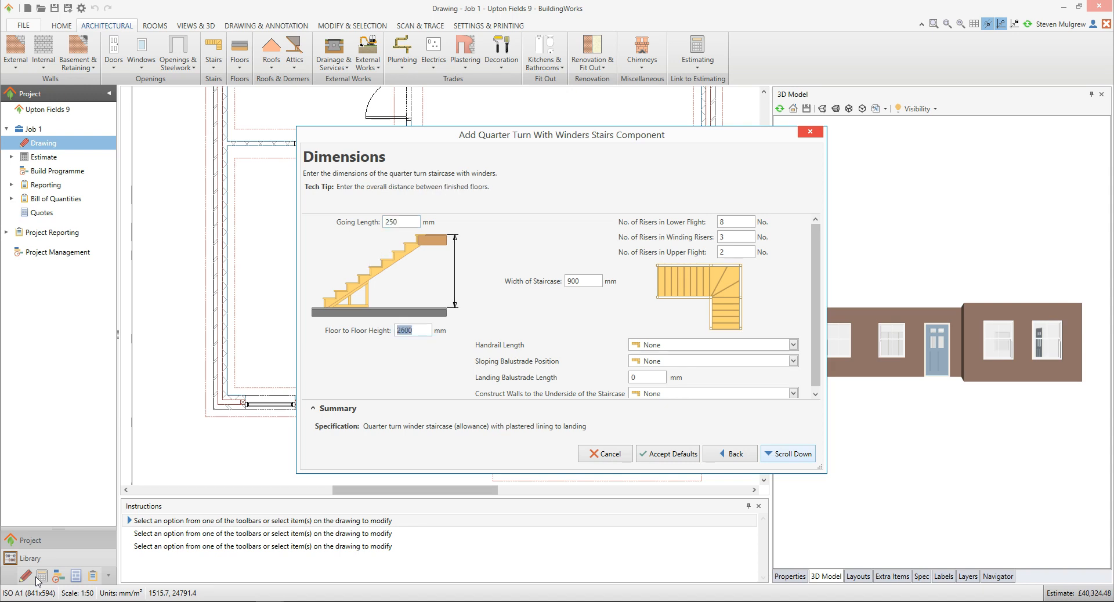
pyautogui.write('2700')
pyautogui.press('Tab')
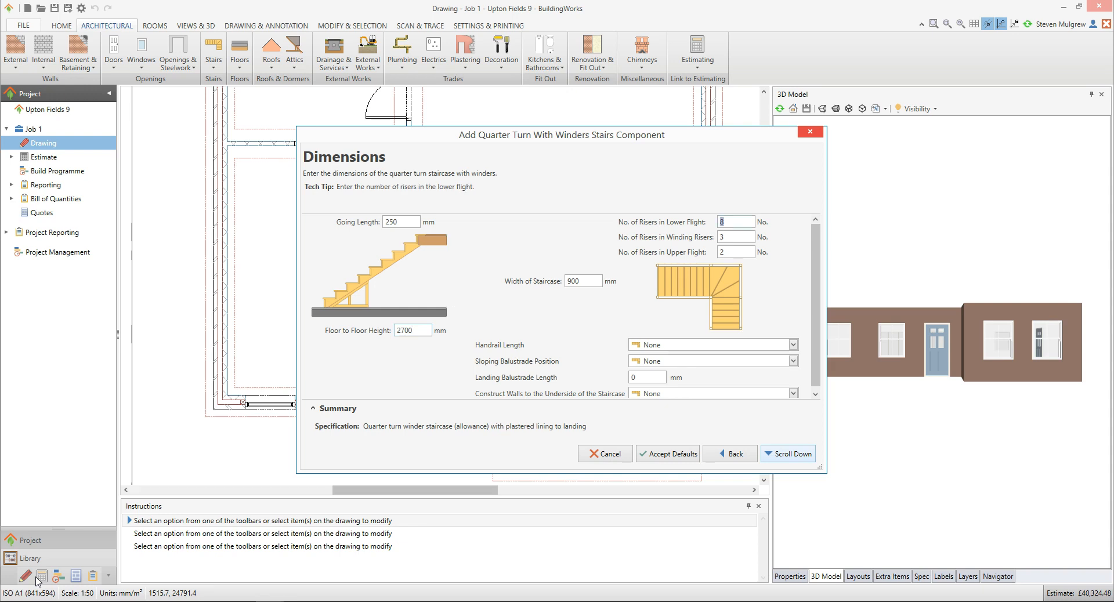
# Set 10 risers in the lower flight and 1 in the upper flight, with a staircase width of 850 mm
pyautogui.write('10')
pyautogui.press('Tab')
pyautogui.press('Tab')
pyautogui.write('1')
pyautogui.press('Tab')
pyautogui.write('850')
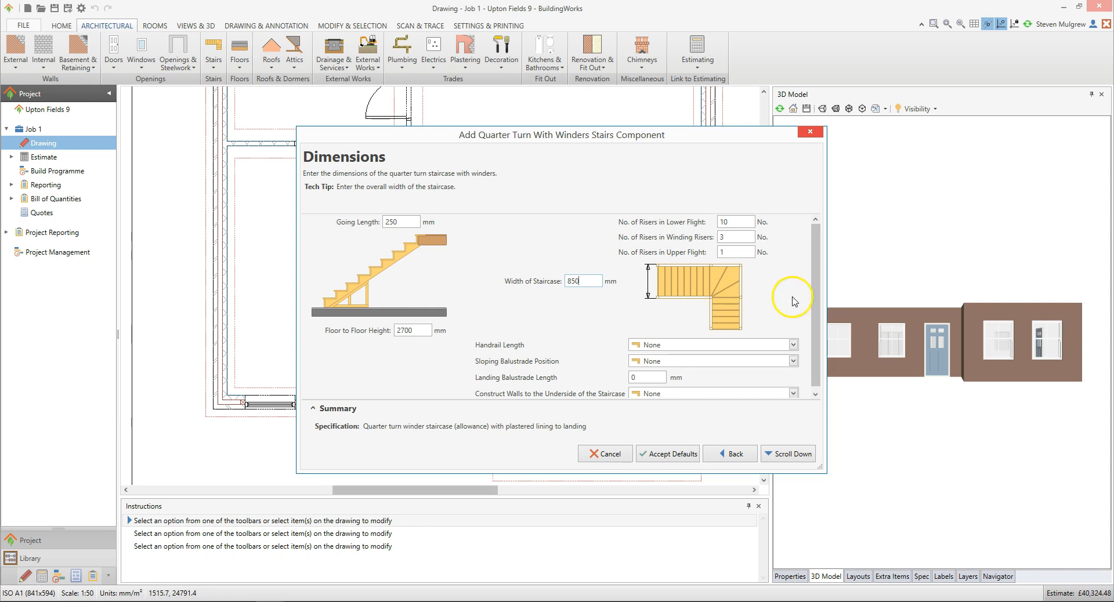
# Set the handrail length to Outer Side and the sloping balustrade position to Inner Side
pyautogui.scroll(-1, 803, 307)
pyautogui.click(815, 338)
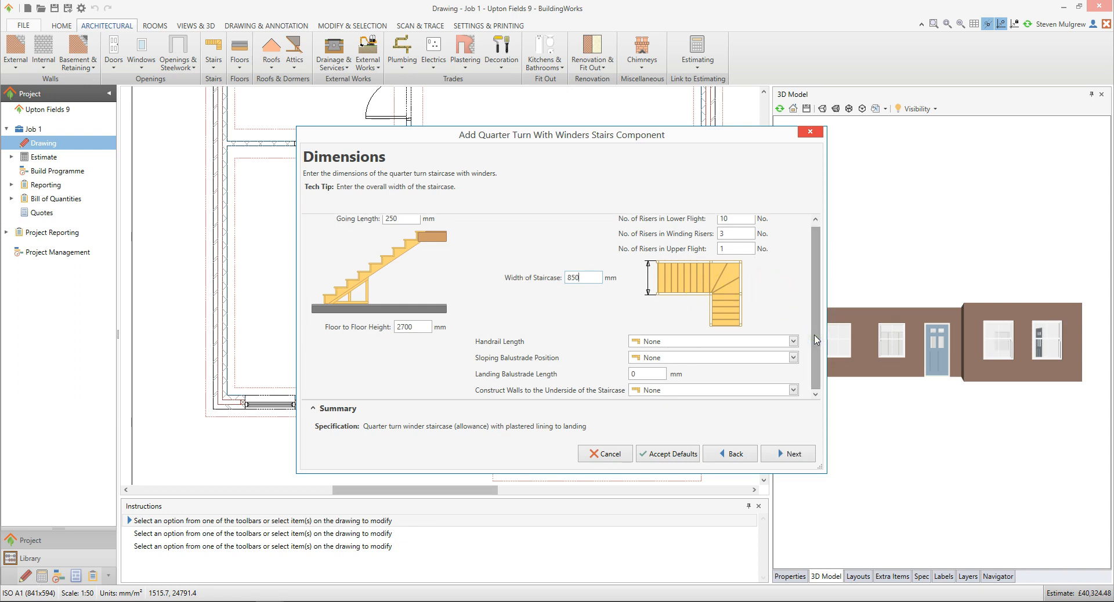
pyautogui.click(789, 342)
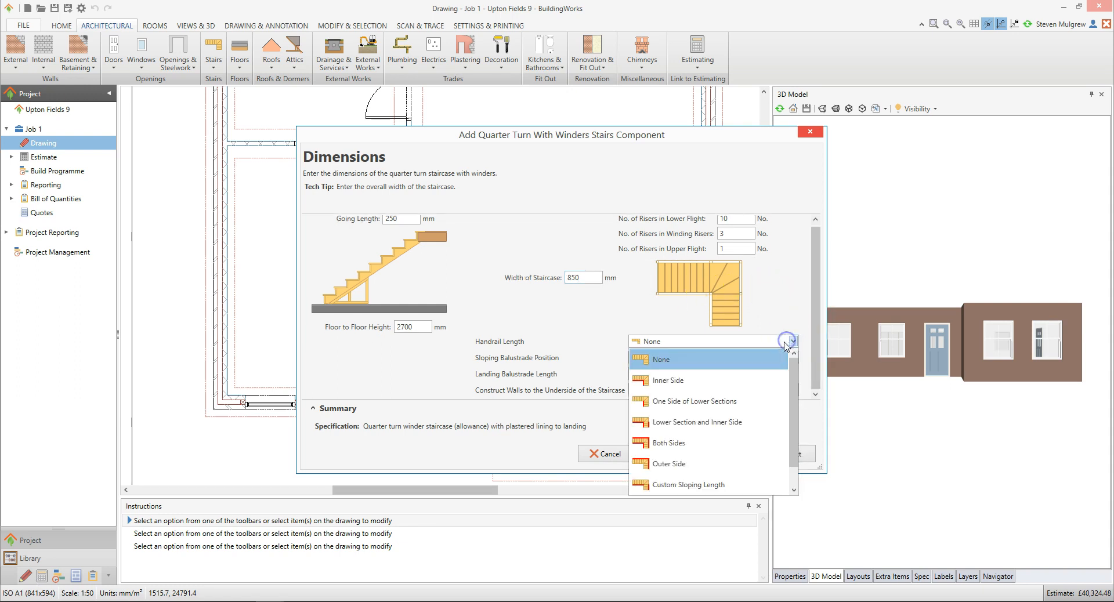
pyautogui.click(737, 464)
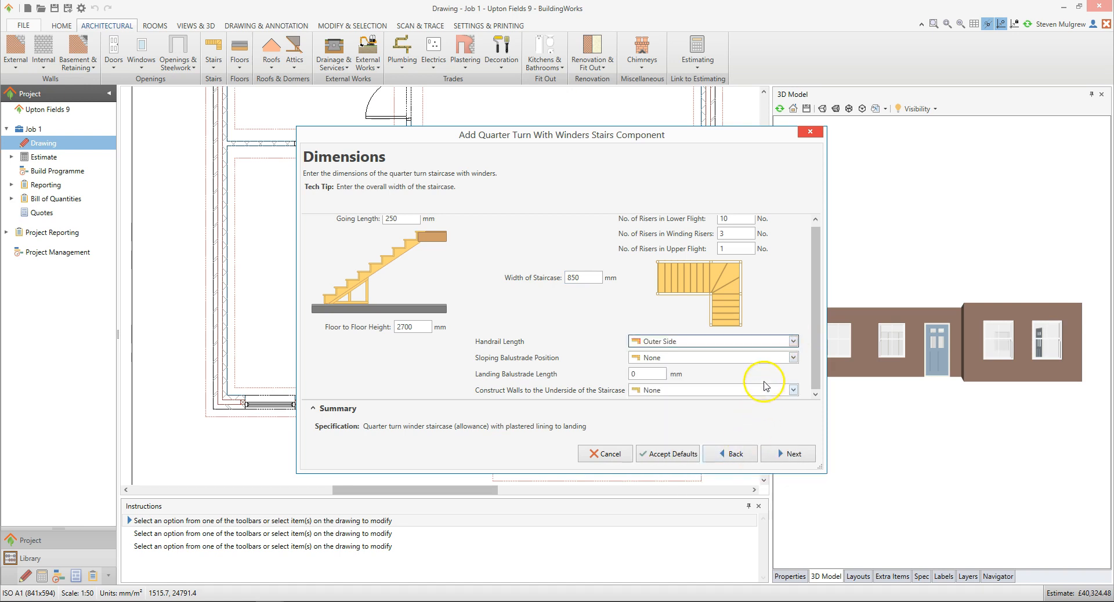
pyautogui.click(766, 357)
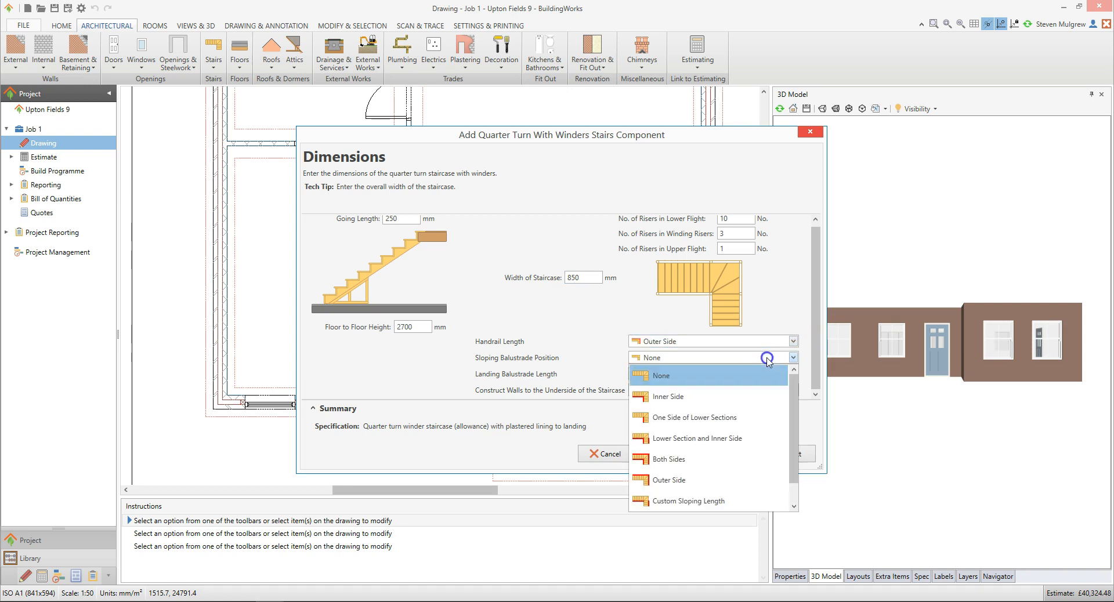
pyautogui.click(764, 399)
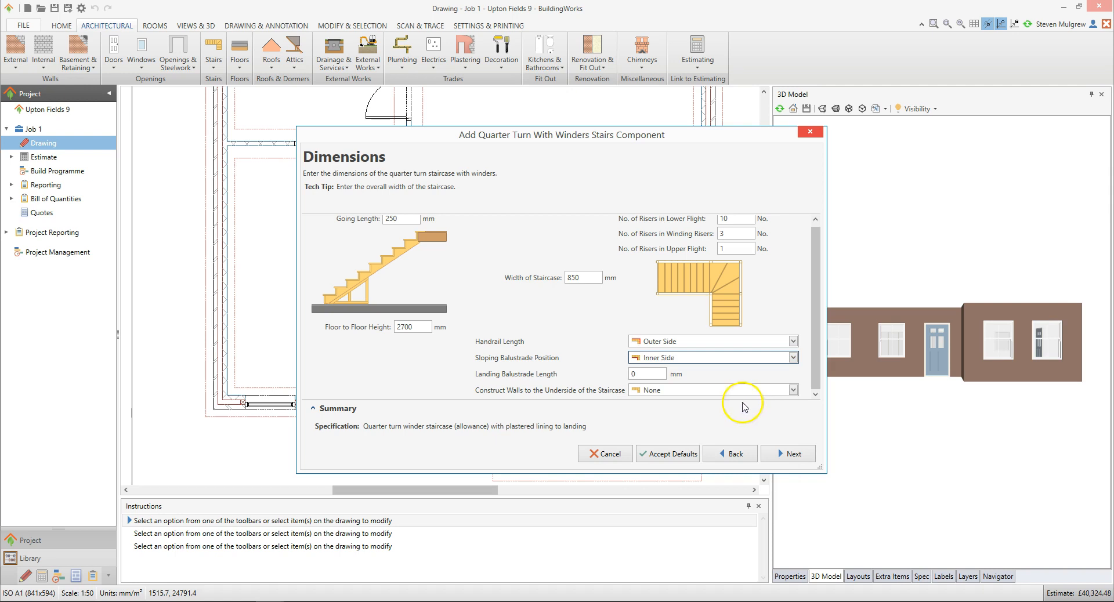
# Set the landing balustrade length to 4000 mm and continue to the staircase's resource allowances
pyautogui.click(620, 374)
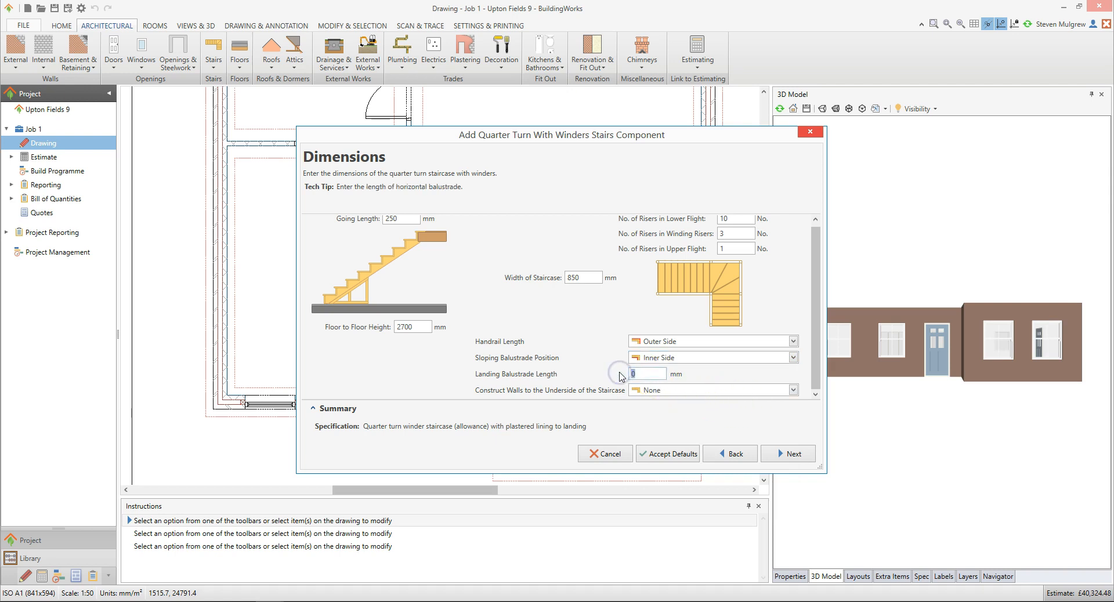
pyautogui.write('4000')
pyautogui.click(680, 392)
pyautogui.click(803, 457)
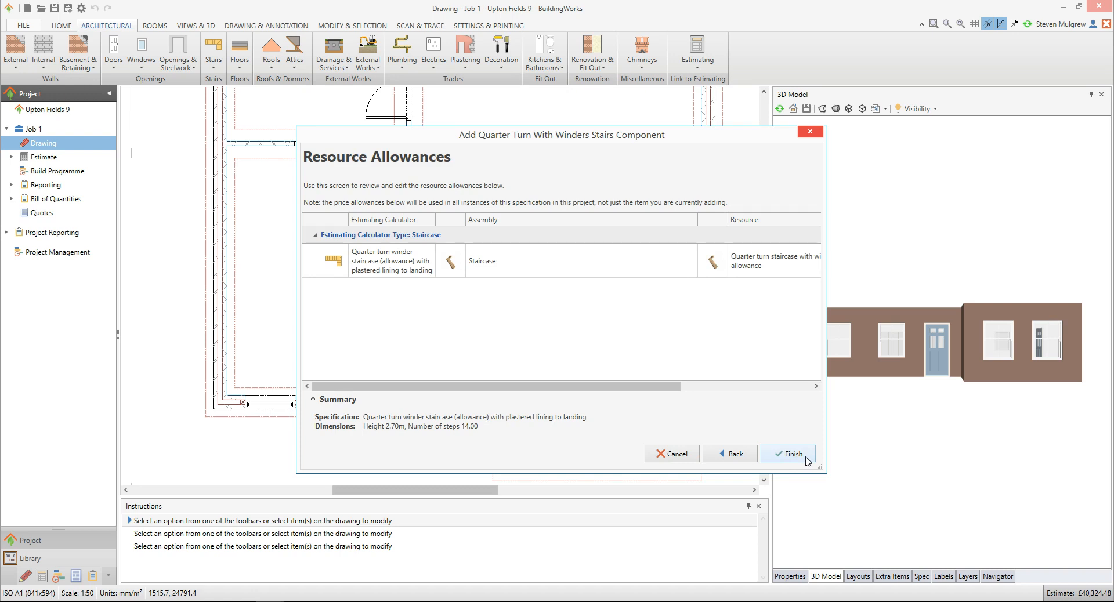
# Set the staircase allowance to a Known Price of £650.00 and finish the component setup
pyautogui.moveTo(634, 386); pyautogui.dragTo(779, 391)
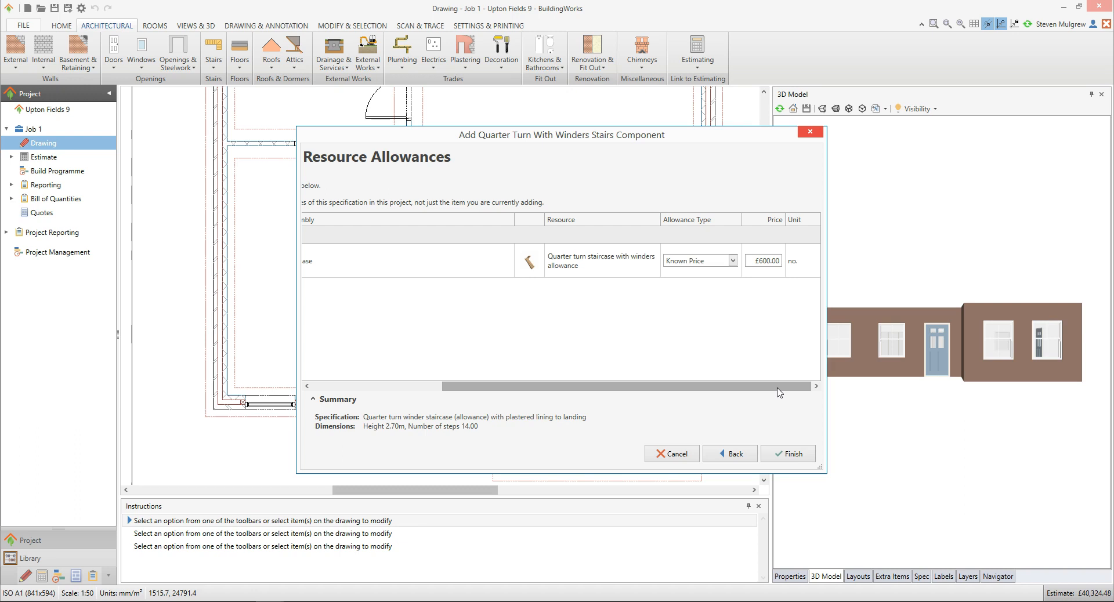
pyautogui.click(732, 261)
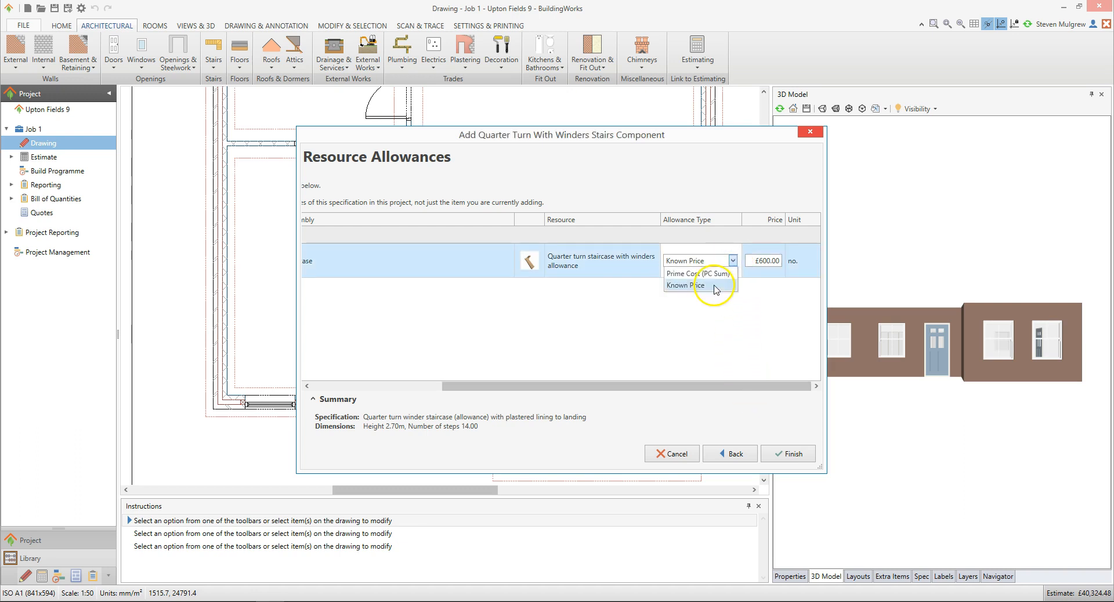
pyautogui.click(715, 286)
pyautogui.click(774, 262)
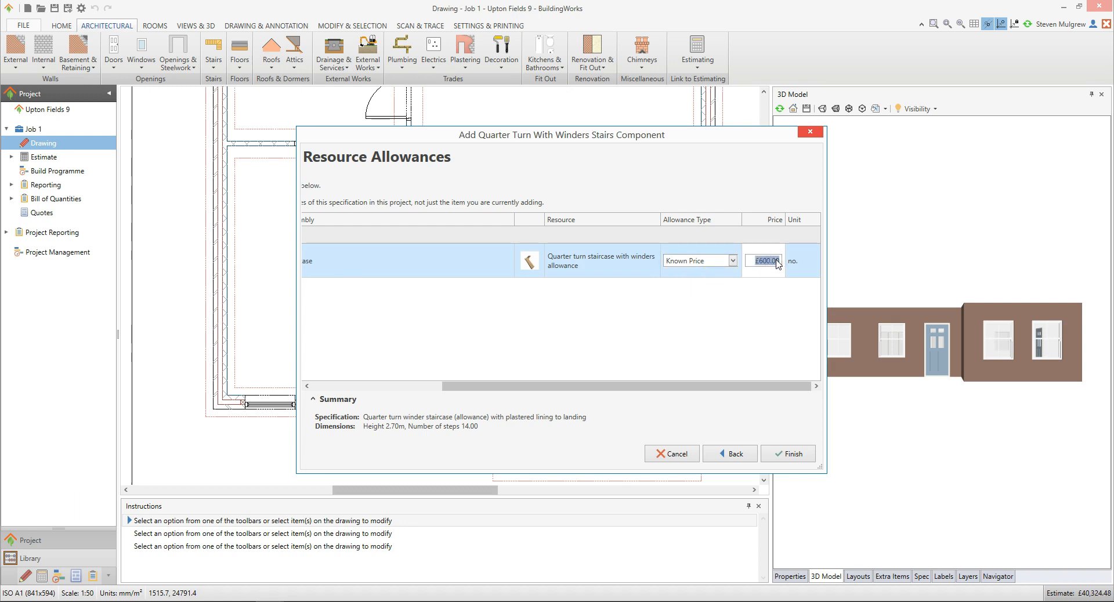
pyautogui.write('650')
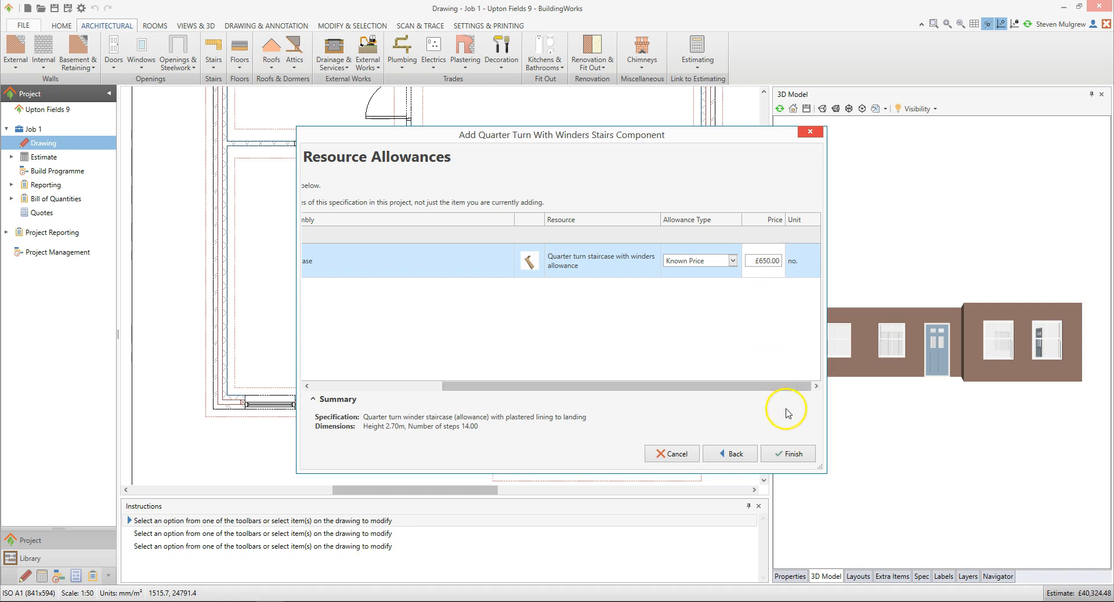
pyautogui.click(806, 458)
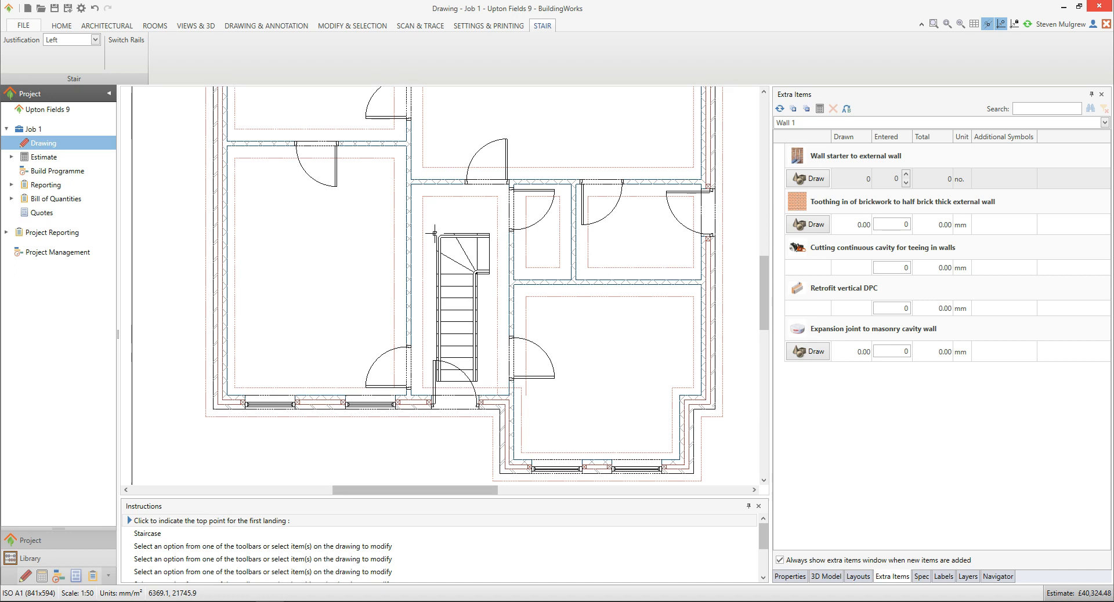
# Place the staircase against the hall's left-hand wall, with its bottom toward the front door and its top landing turning right
pyautogui.click(422, 219)
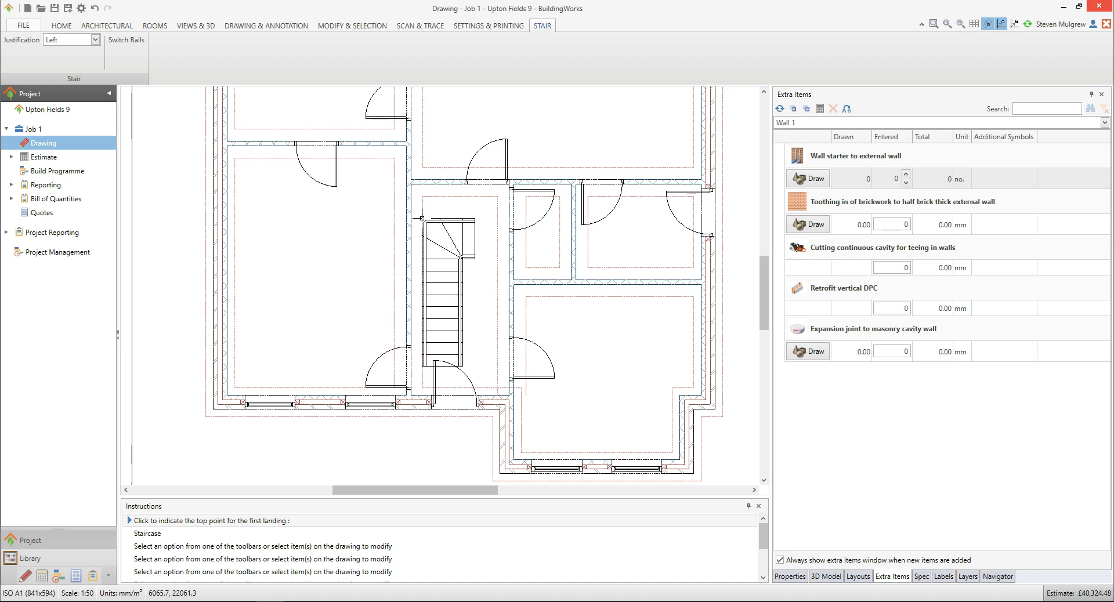
pyautogui.click(72, 55)
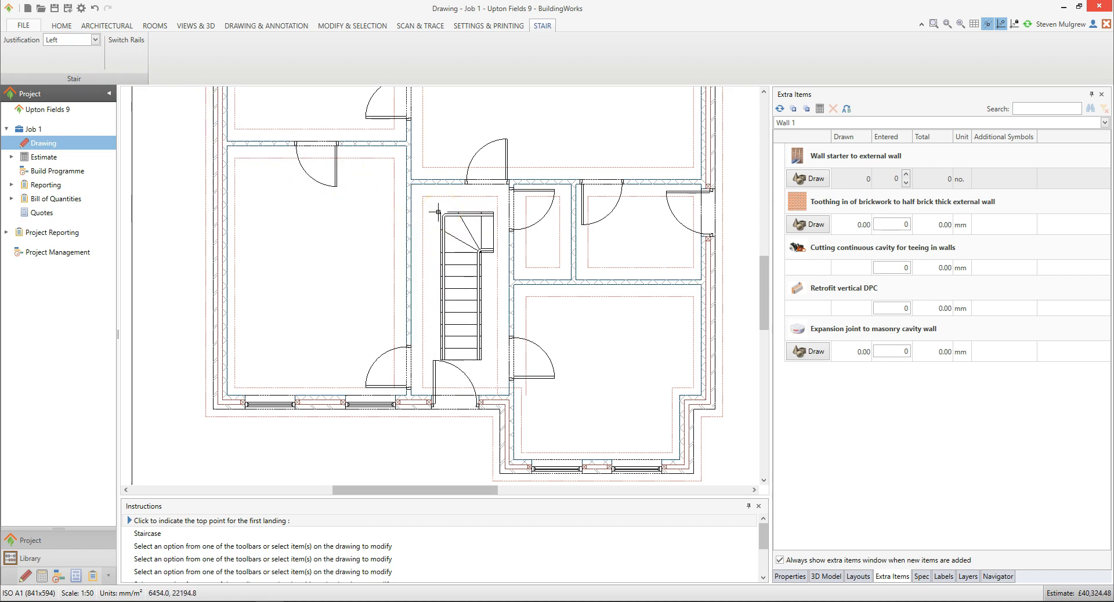
pyautogui.click(412, 206)
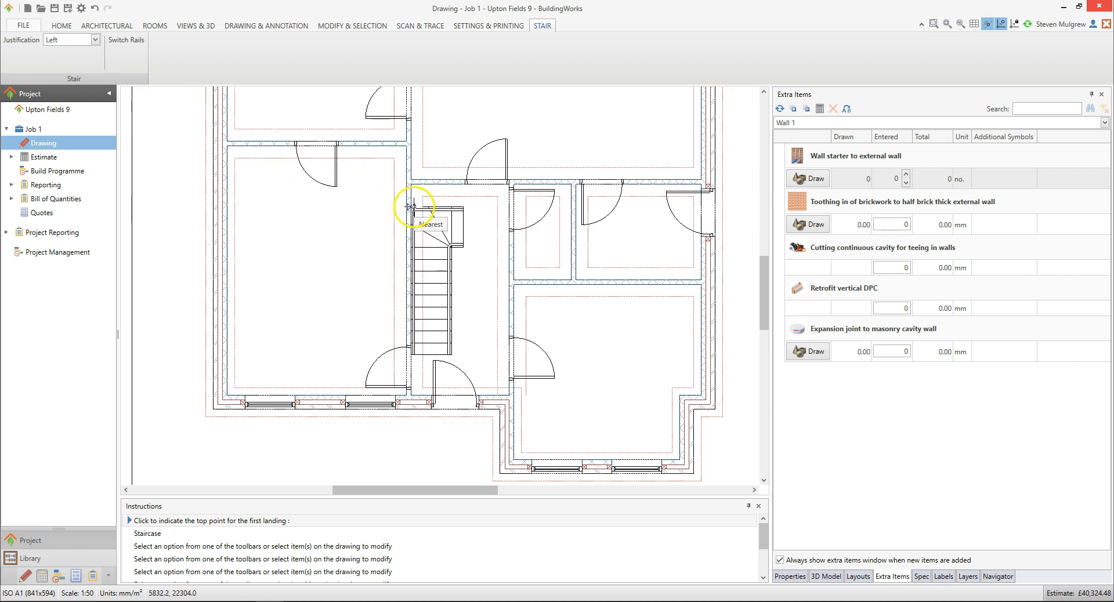
pyautogui.click(412, 206)
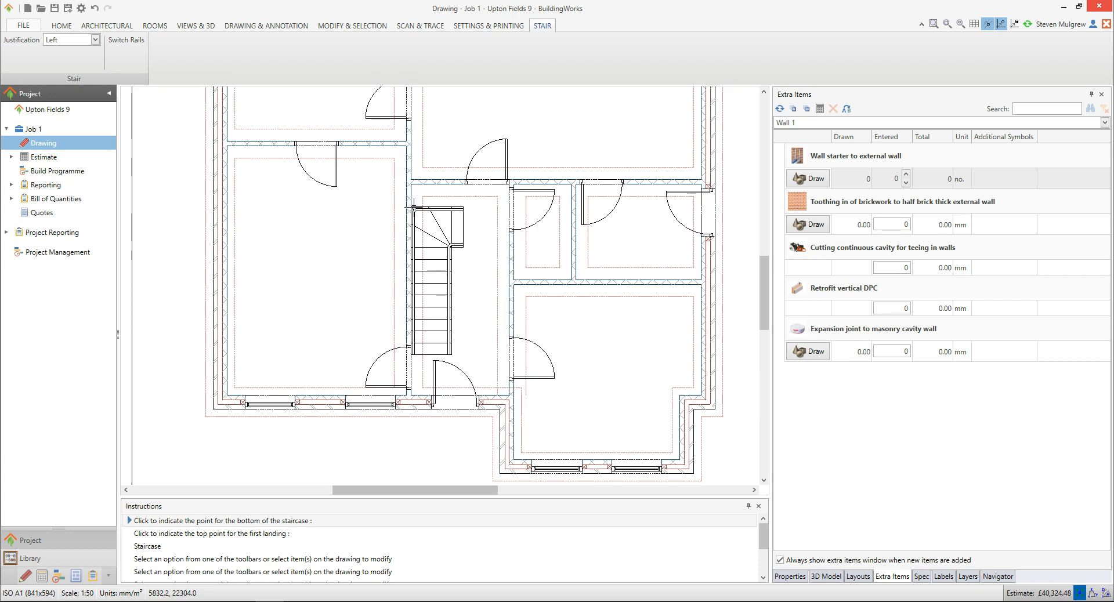
pyautogui.click(426, 444)
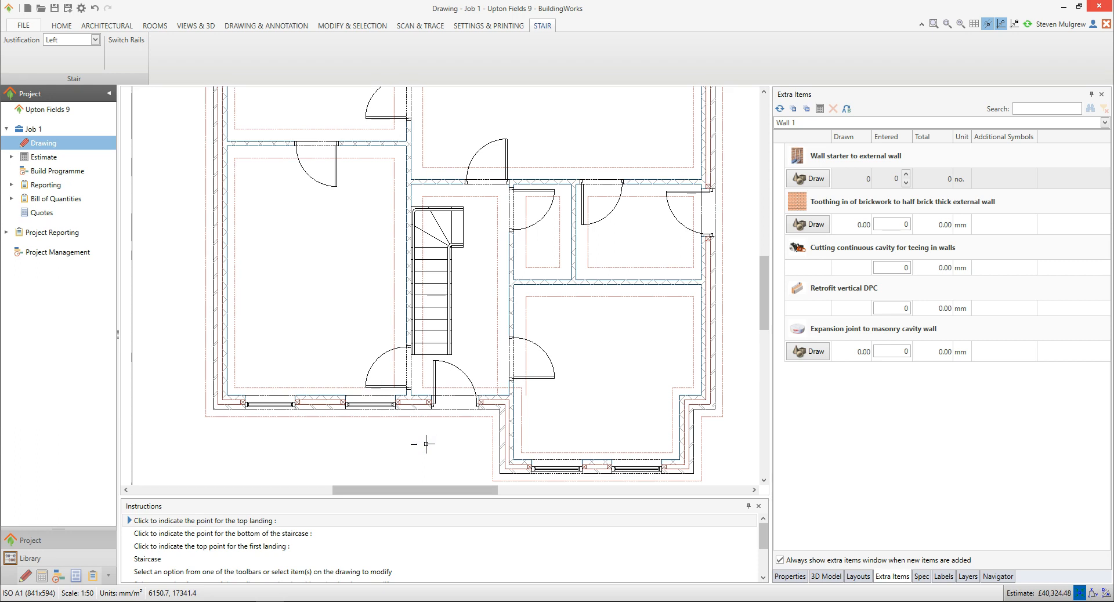
pyautogui.click(425, 438)
pyautogui.click(410, 445)
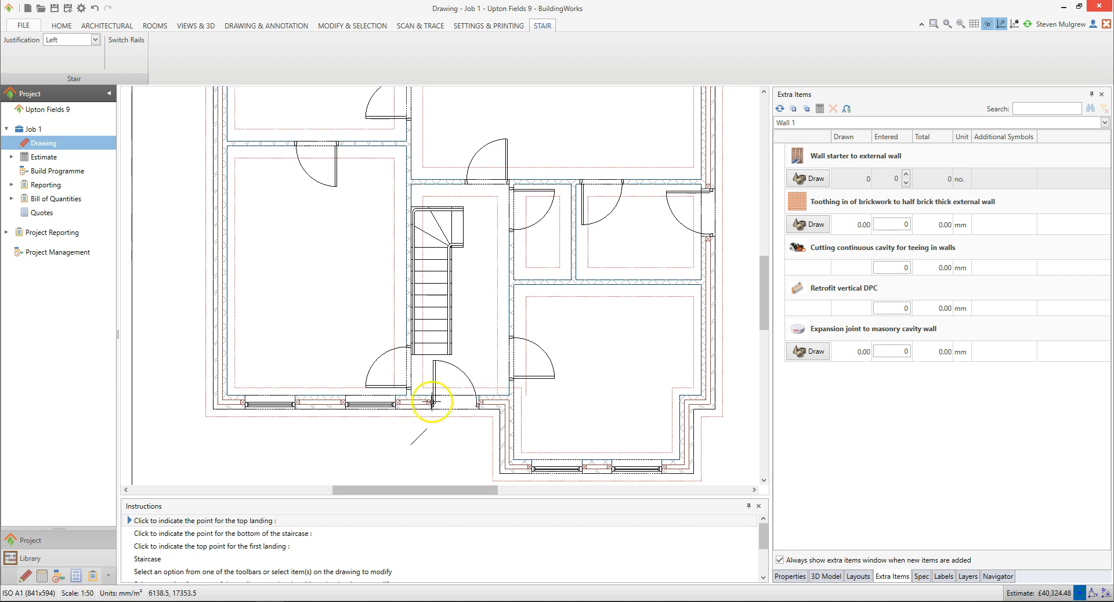
pyautogui.click(484, 224)
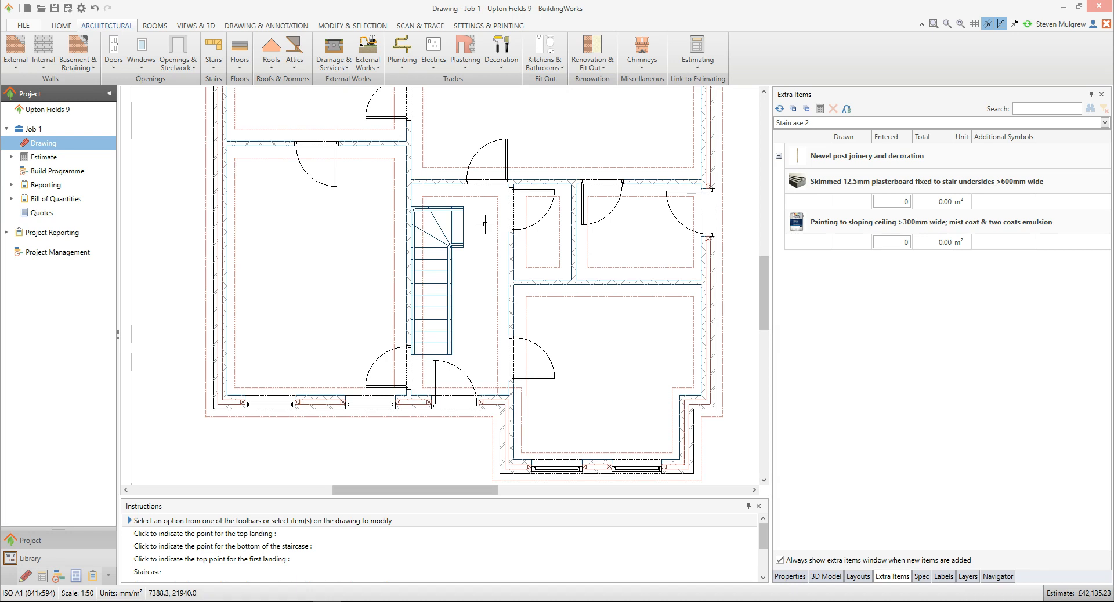
# Move the staircase by its outer corner point up into the hall's upper-left wall corner
pyautogui.click(453, 228)
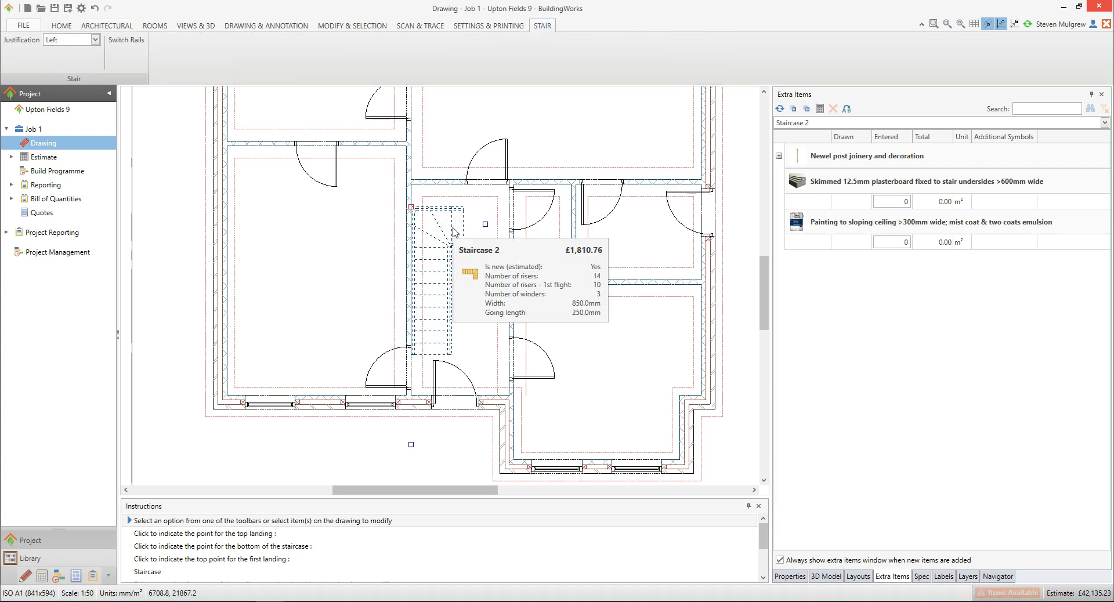
pyautogui.rightClick(452, 228)
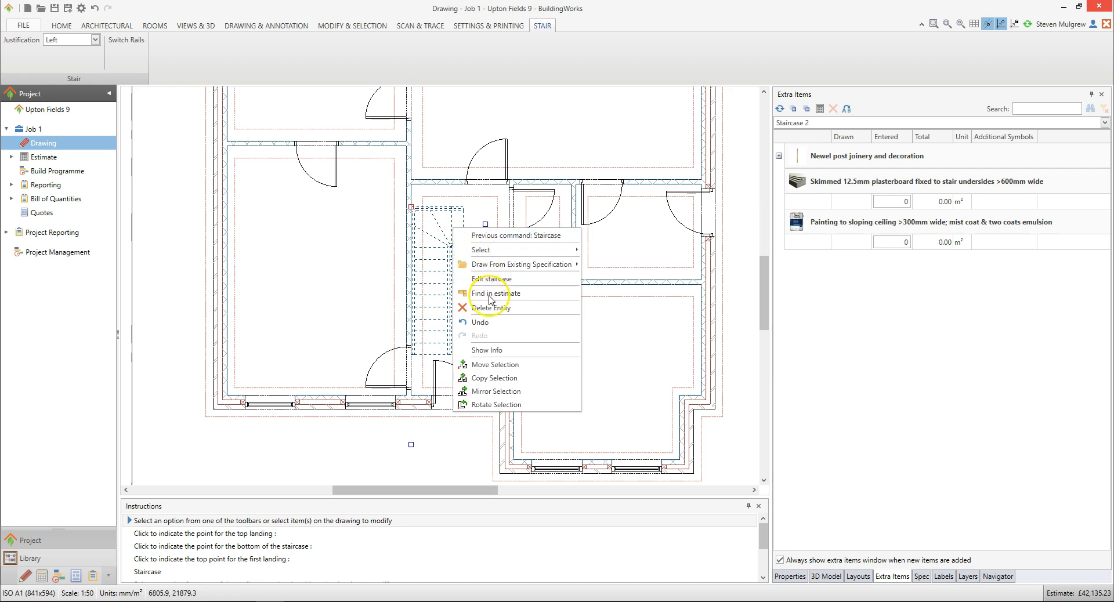
pyautogui.click(526, 367)
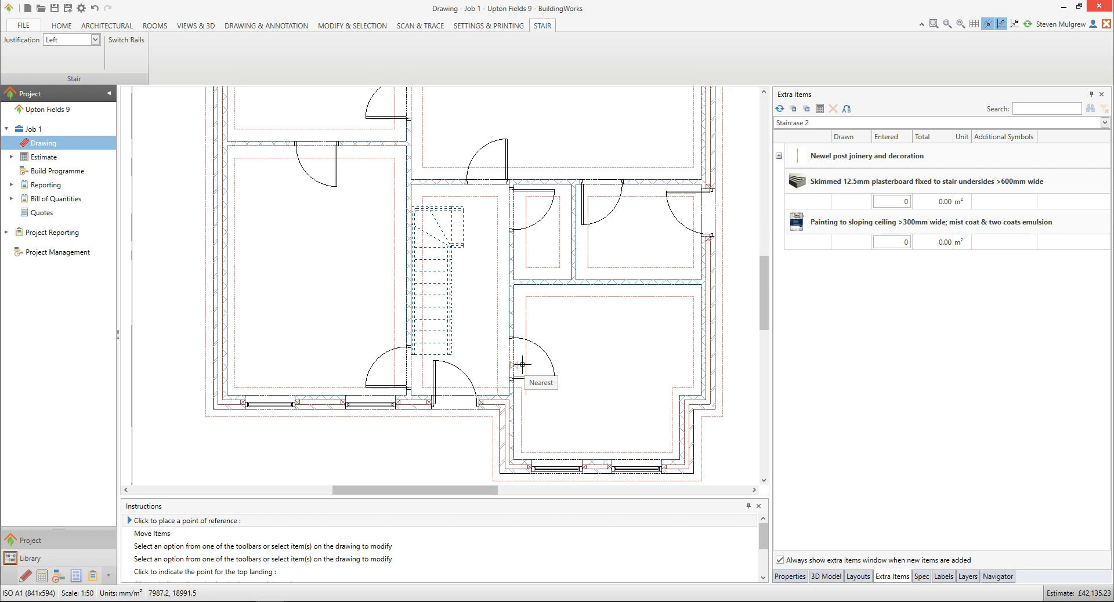
pyautogui.scroll(2, 410, 206)
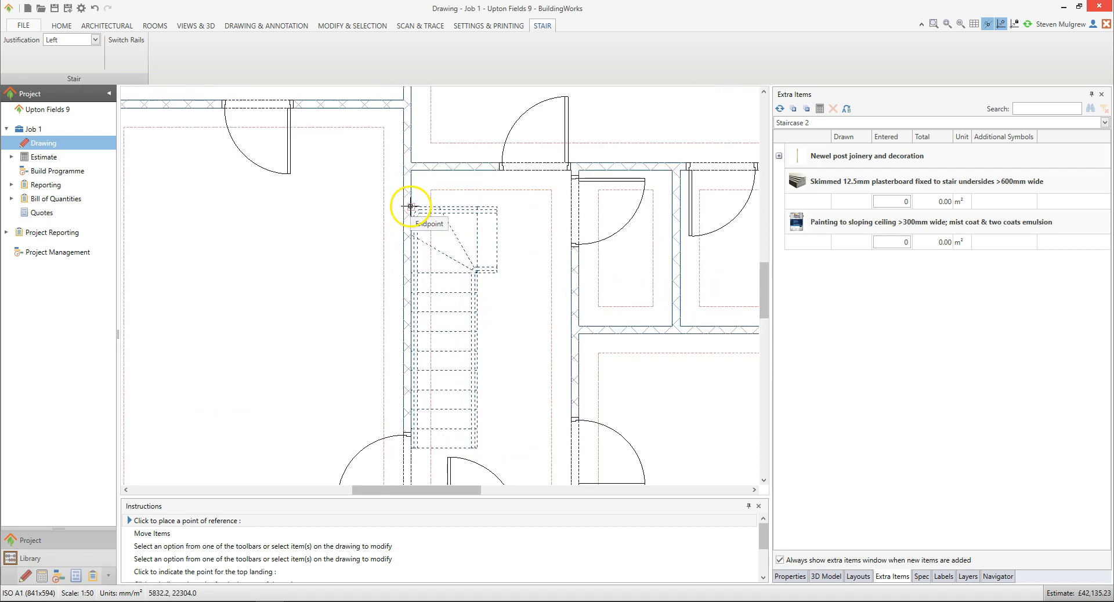
pyautogui.scroll(1, 410, 206)
pyautogui.click(409, 207)
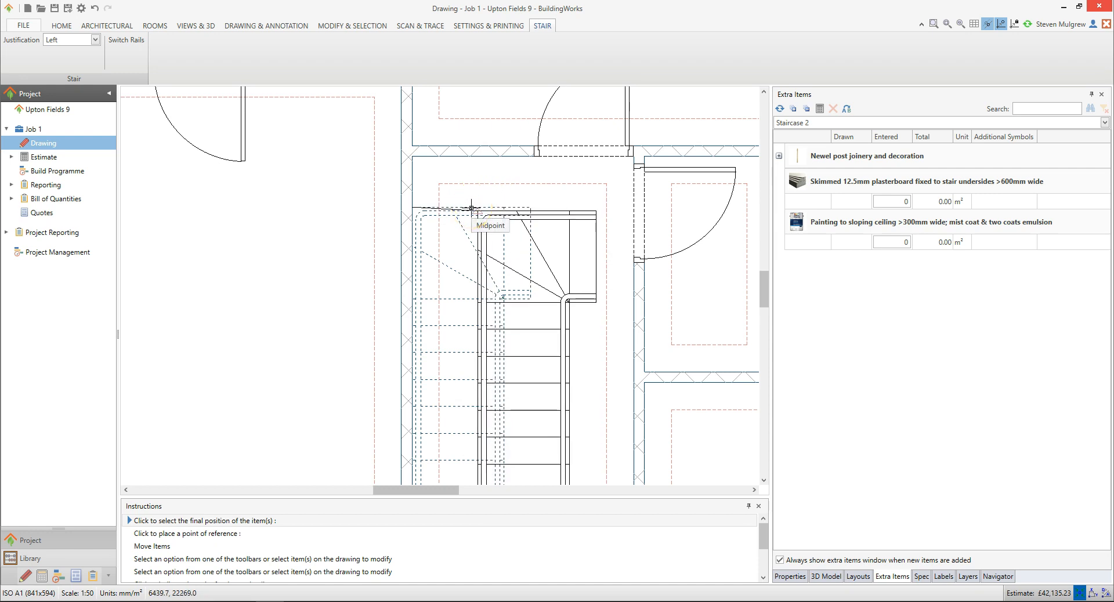
pyautogui.click(415, 160)
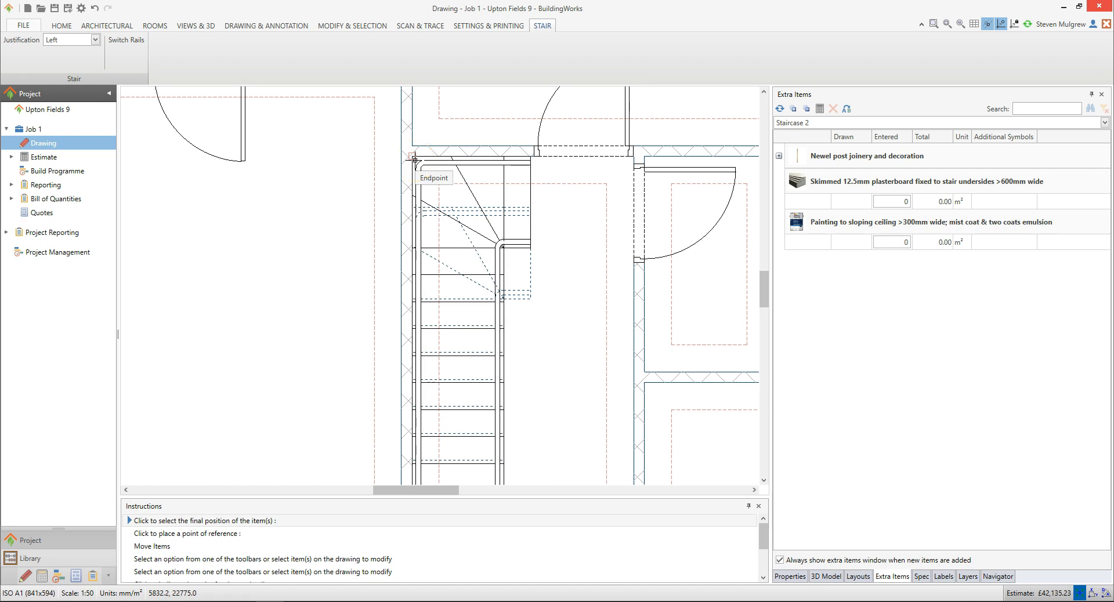
pyautogui.click(414, 160)
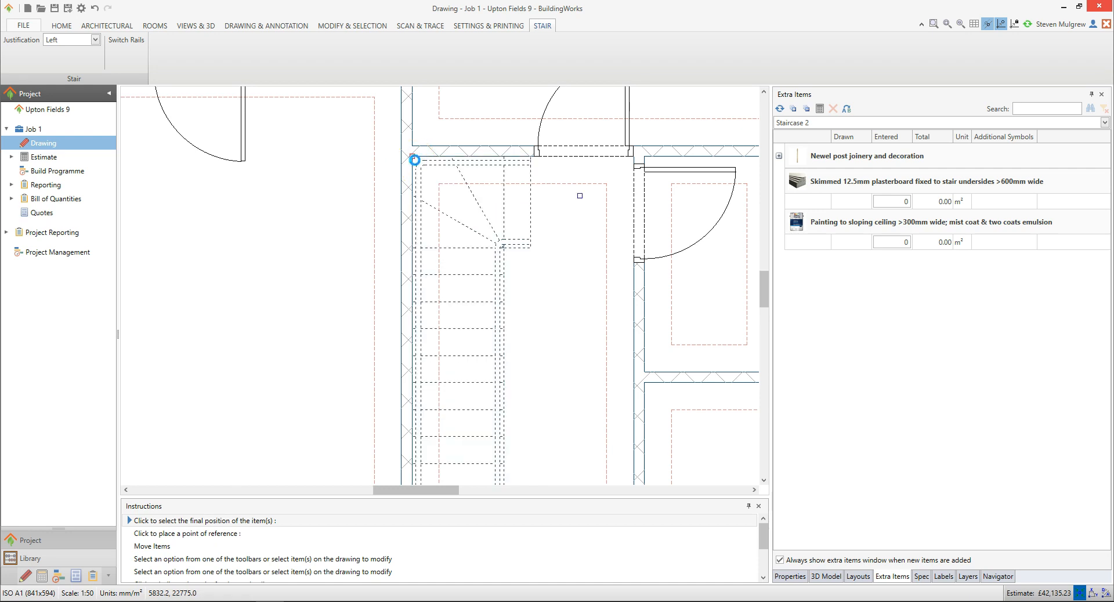
pyautogui.click(414, 160)
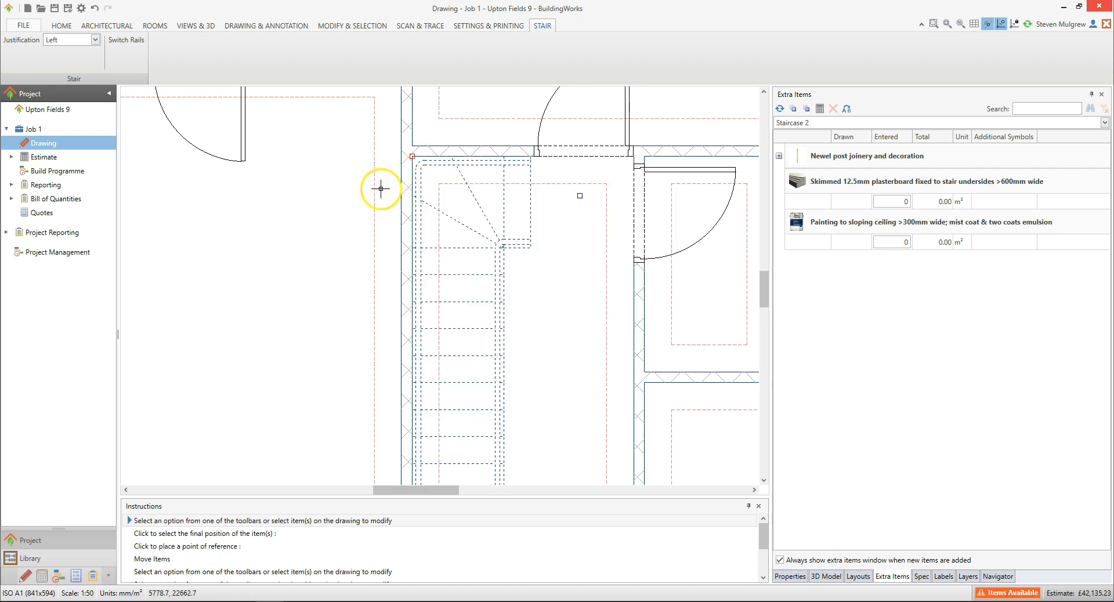
pyautogui.click(253, 272)
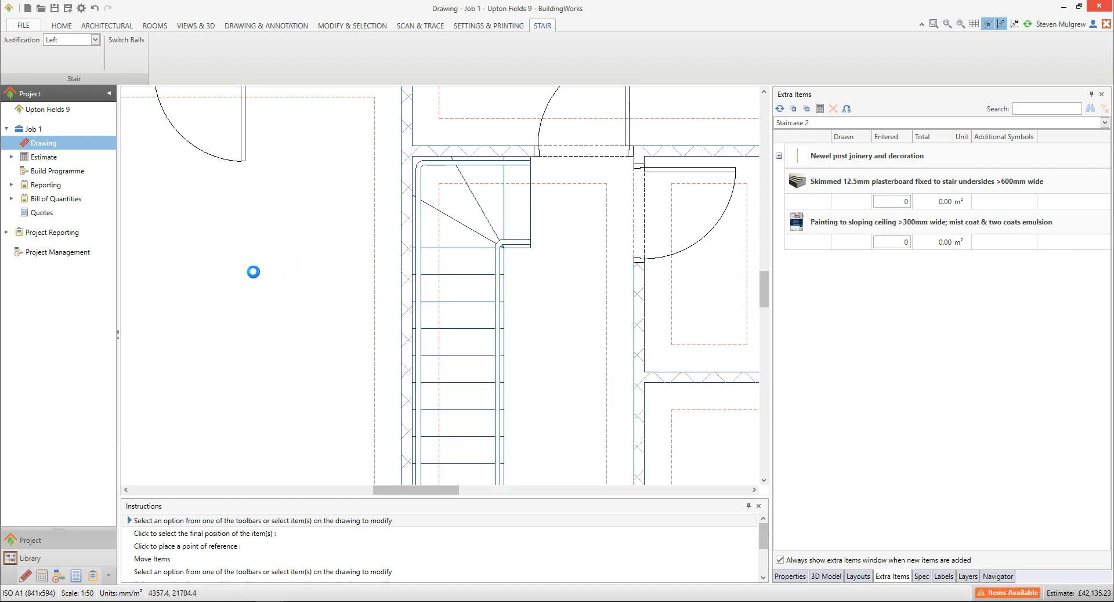
# Add the text "UP" on the upper straight treads of the staircase, just below the winders
pyautogui.scroll(-2, 258, 290)
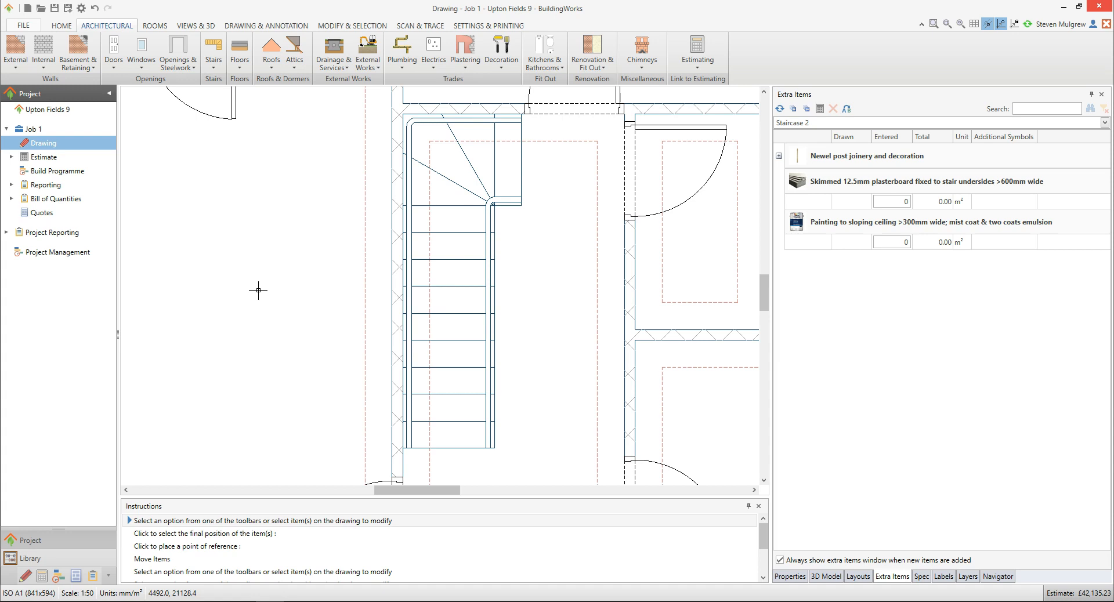
pyautogui.click(268, 27)
pyautogui.click(540, 52)
pyautogui.click(541, 53)
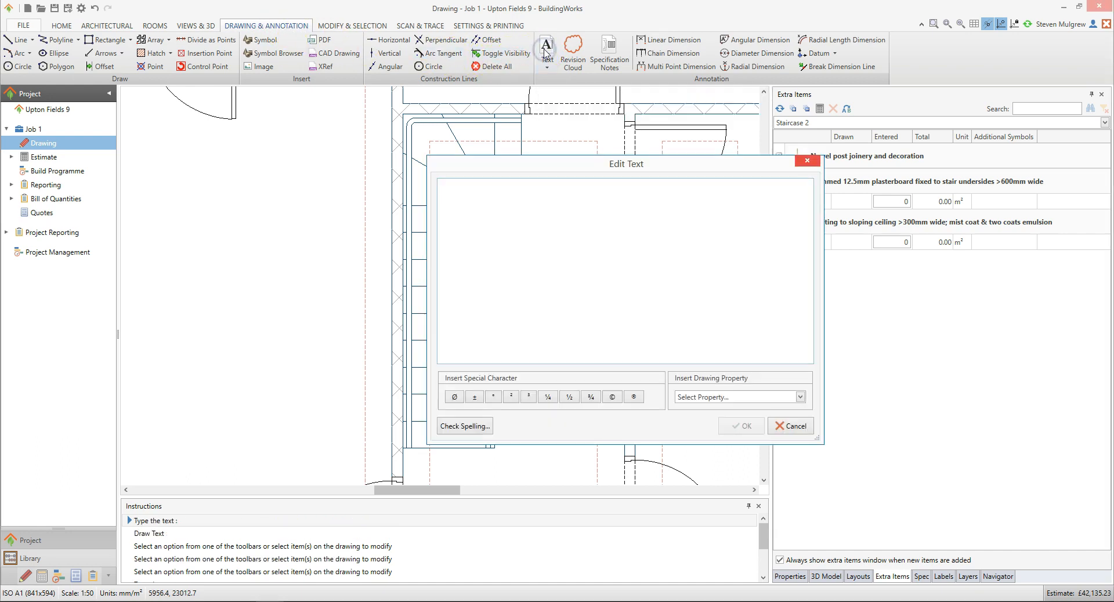
pyautogui.write('UP')
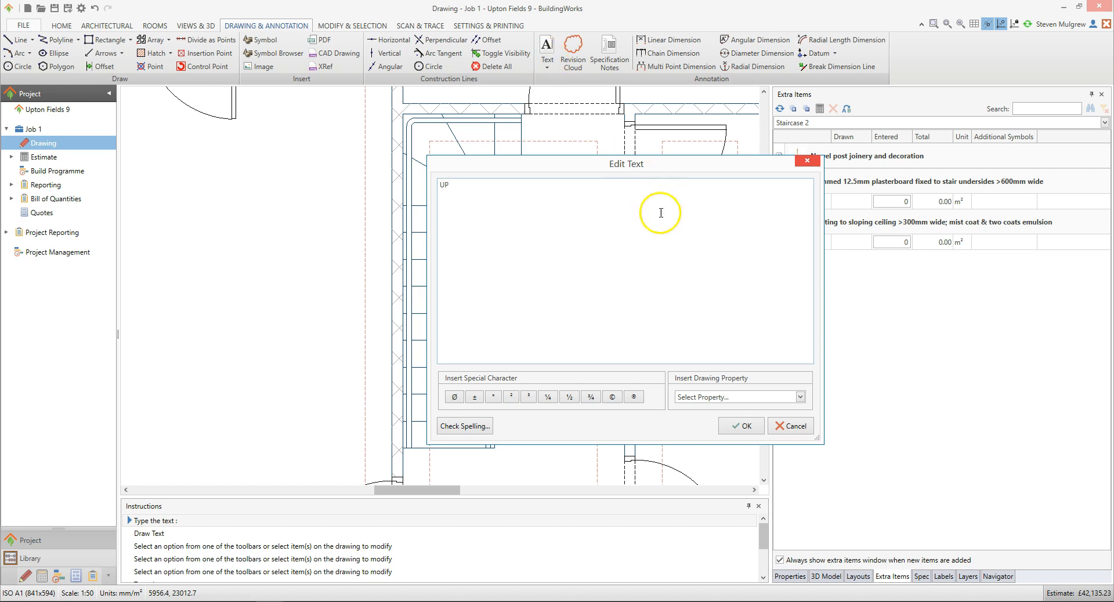
pyautogui.click(743, 426)
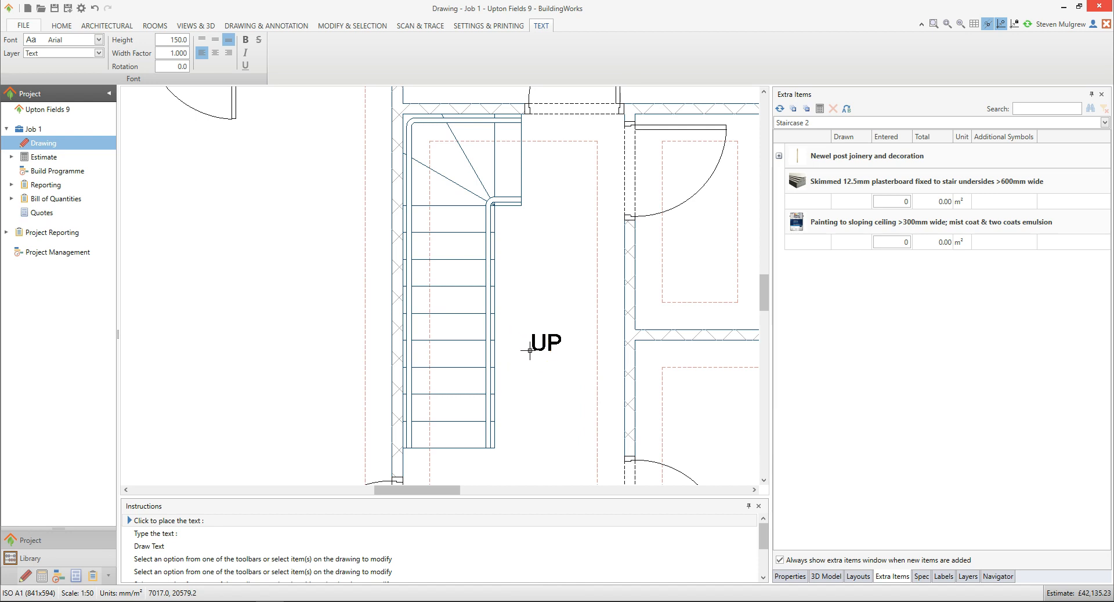
pyautogui.moveTo(529, 350); pyautogui.dragTo(437, 220)
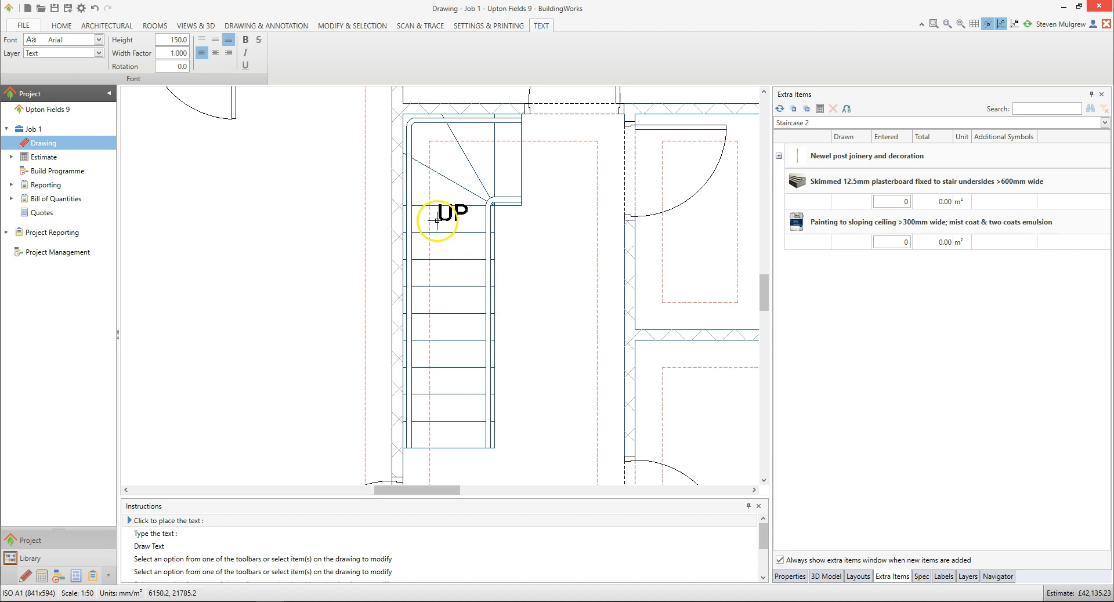
pyautogui.rightClick(437, 221)
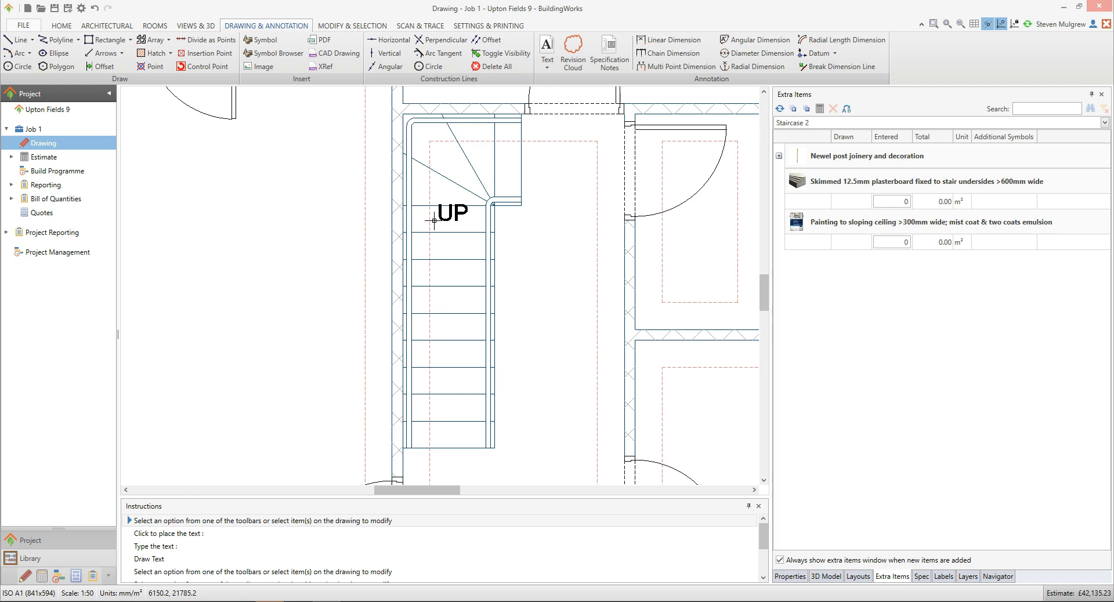
# Draw a leader arrow about 1250 mm long below the "UP" text, with its head at a tread line's midpoint and its tail straight down the flight
pyautogui.click(120, 54)
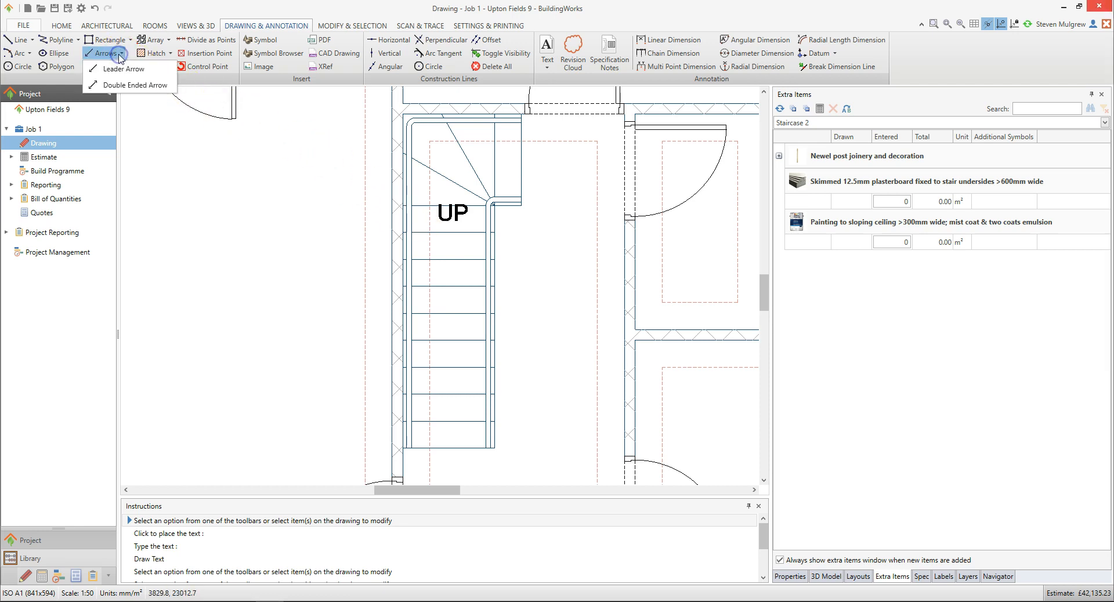
pyautogui.click(154, 72)
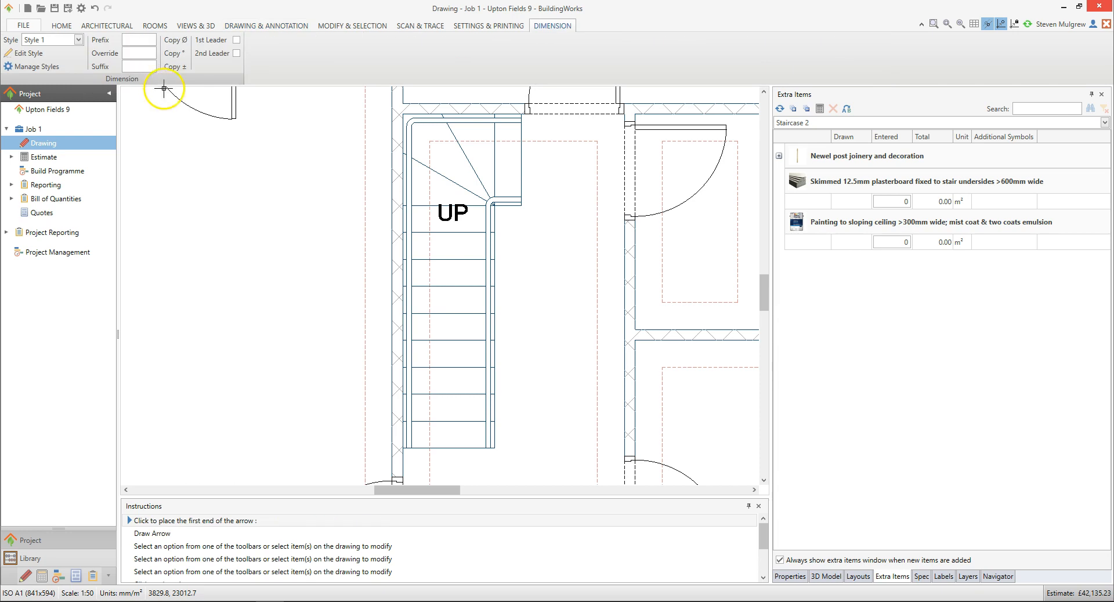
pyautogui.click(448, 259)
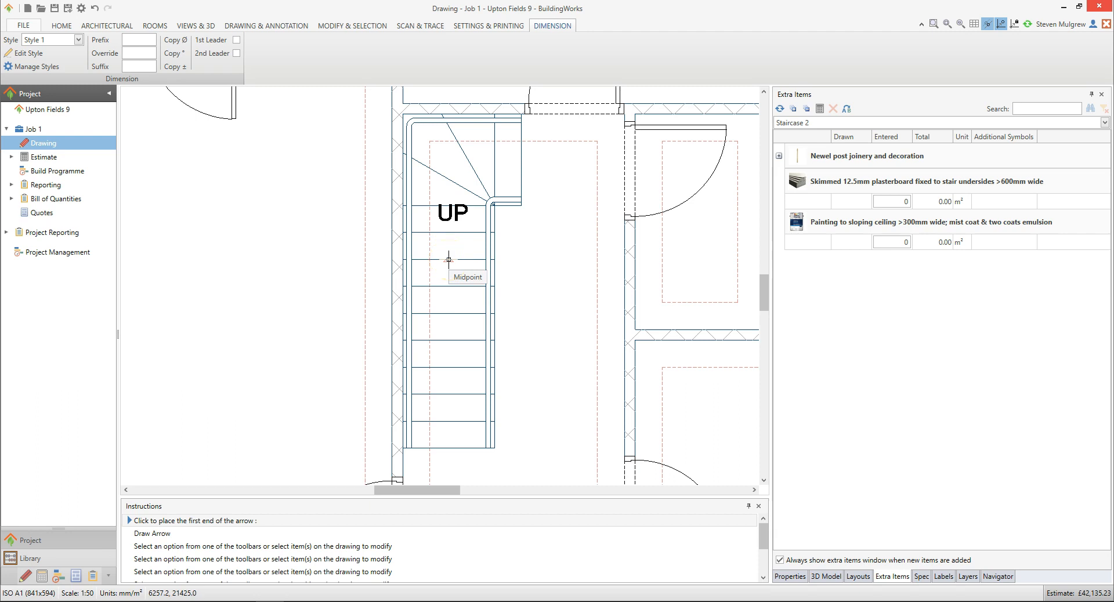
pyautogui.click(448, 259)
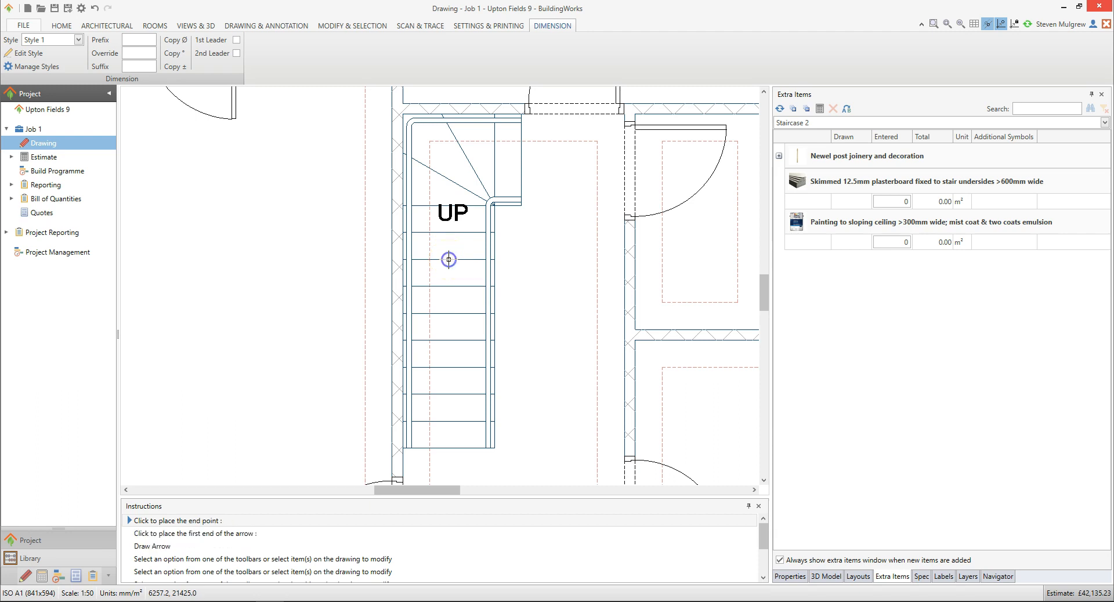
pyautogui.click(444, 394)
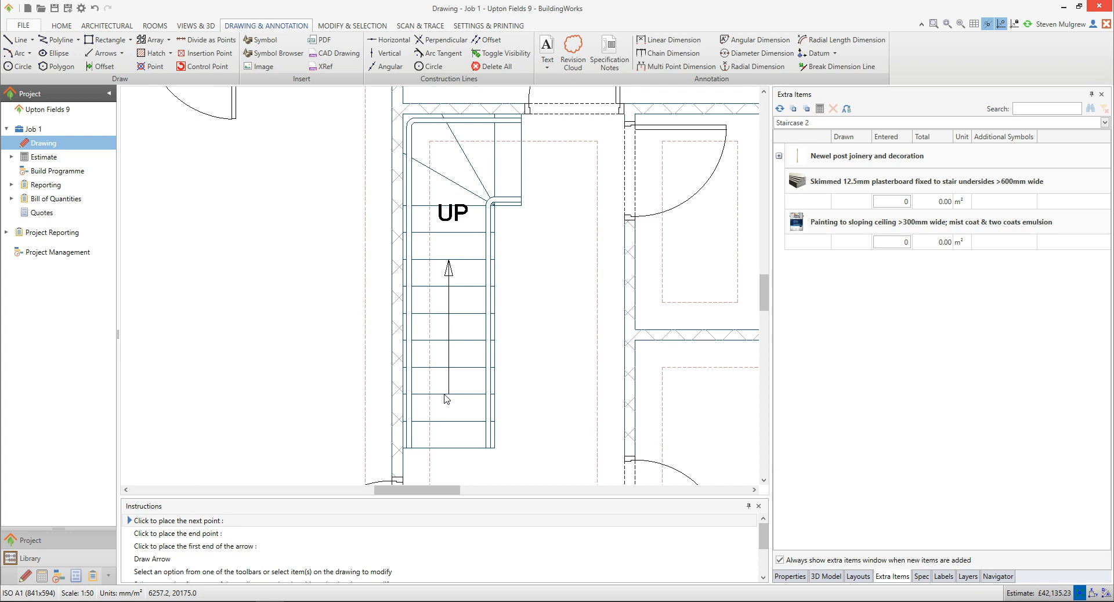
pyautogui.rightClick(444, 394)
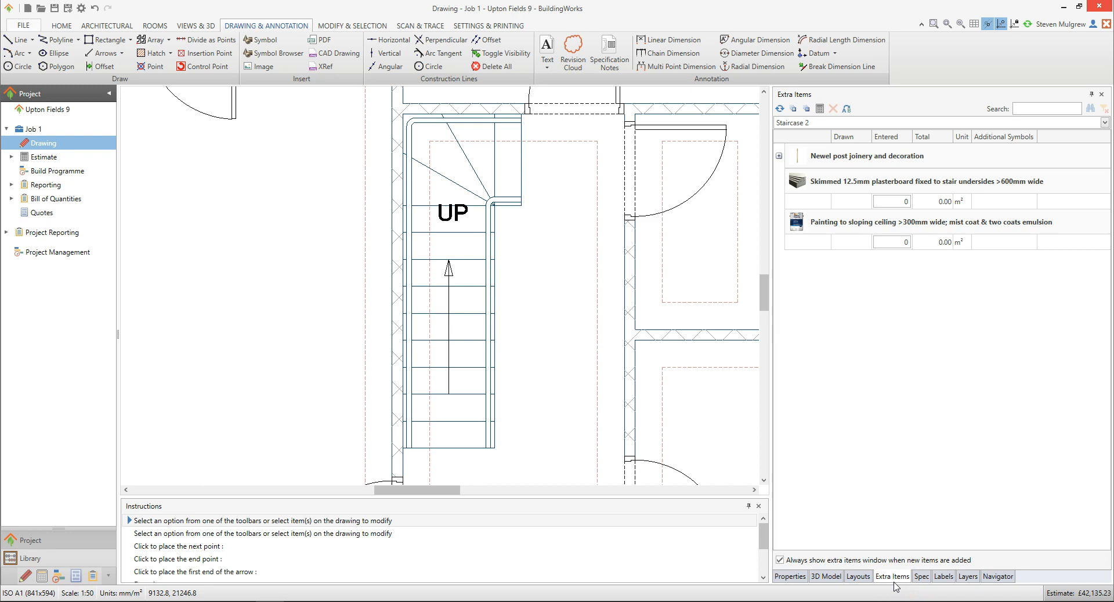
pyautogui.click(182, 26)
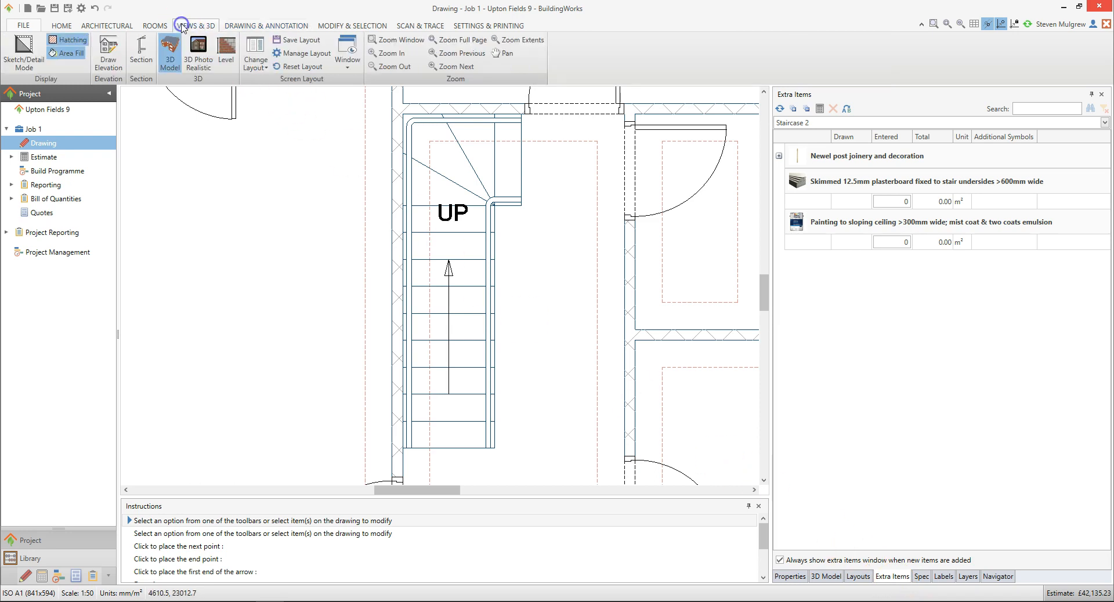
pyautogui.click(342, 61)
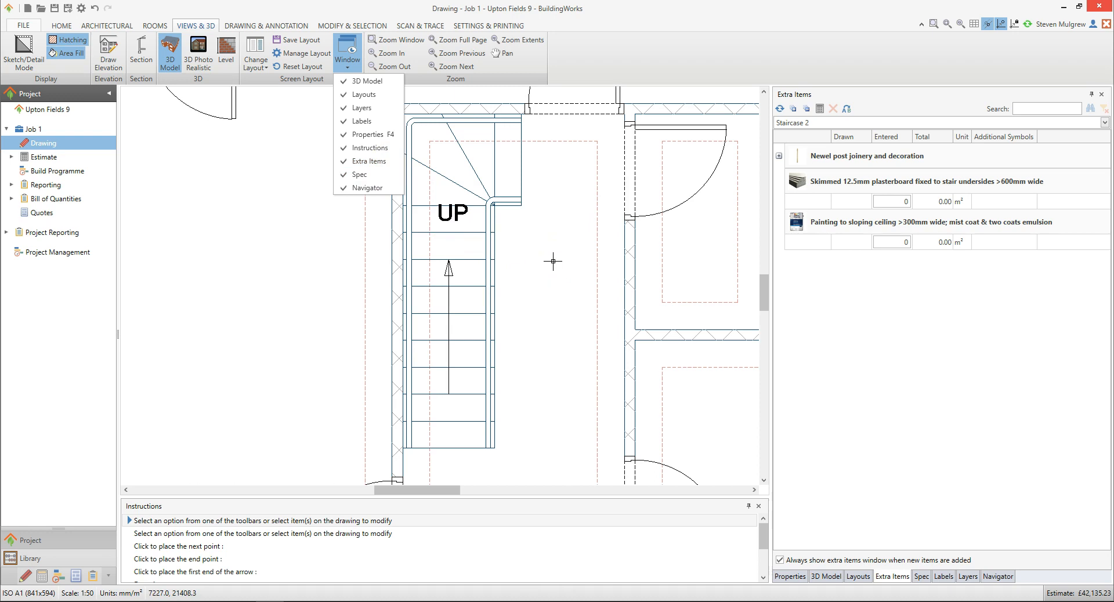
# Select the staircase and expand its newel post joinery and decoration extra items
pyautogui.click(486, 263)
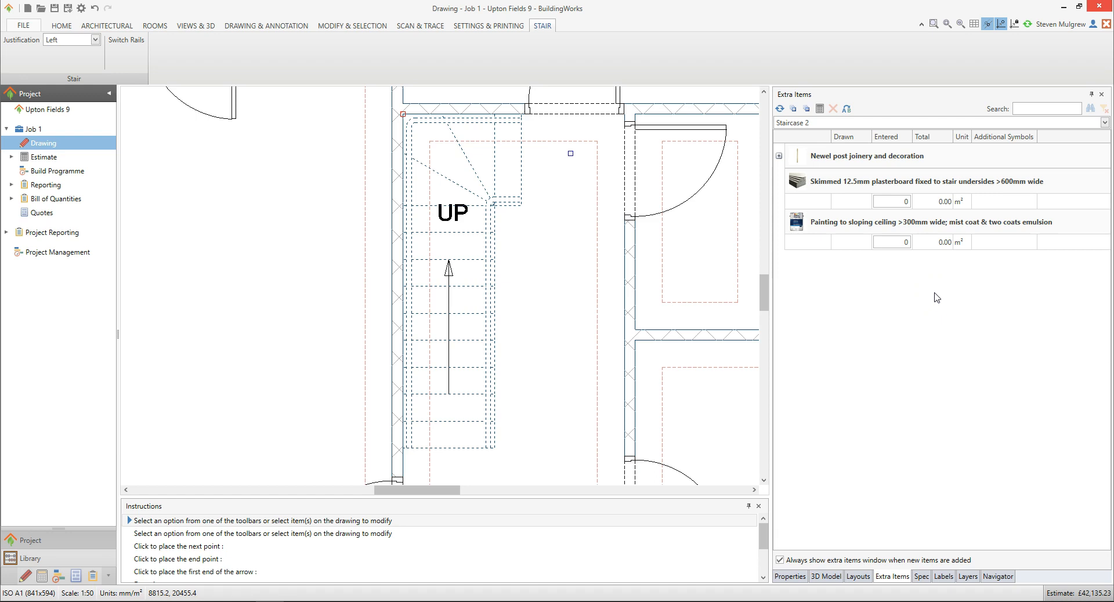
pyautogui.click(892, 283)
pyautogui.click(779, 156)
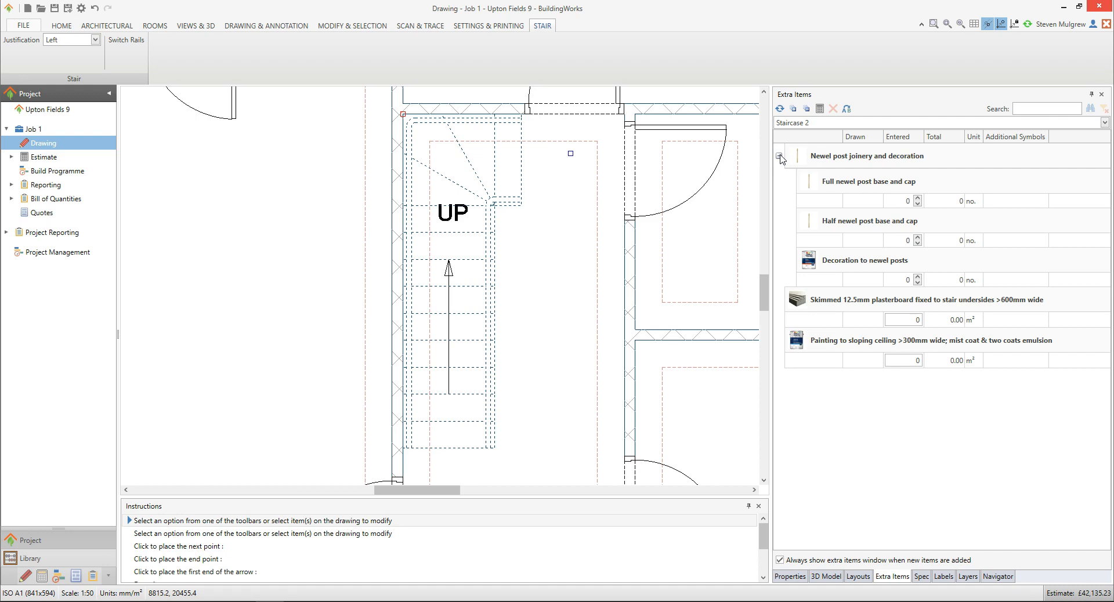
# Try a quantity of 2 for the full newel post base and cap, and return it to 0
pyautogui.click(917, 200)
pyautogui.click(917, 199)
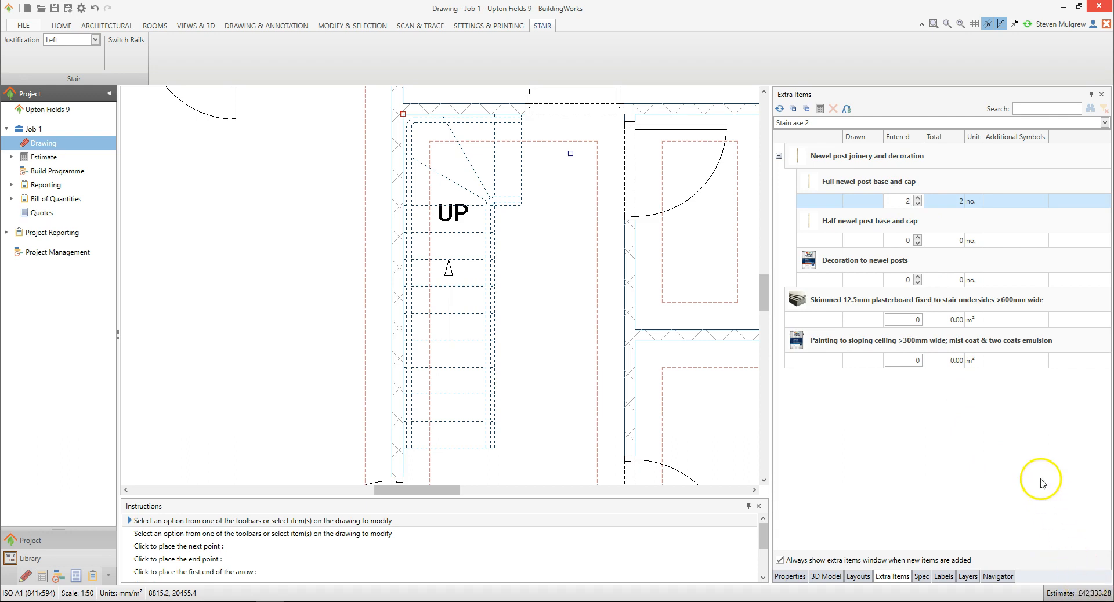
pyautogui.click(916, 205)
pyautogui.click(916, 204)
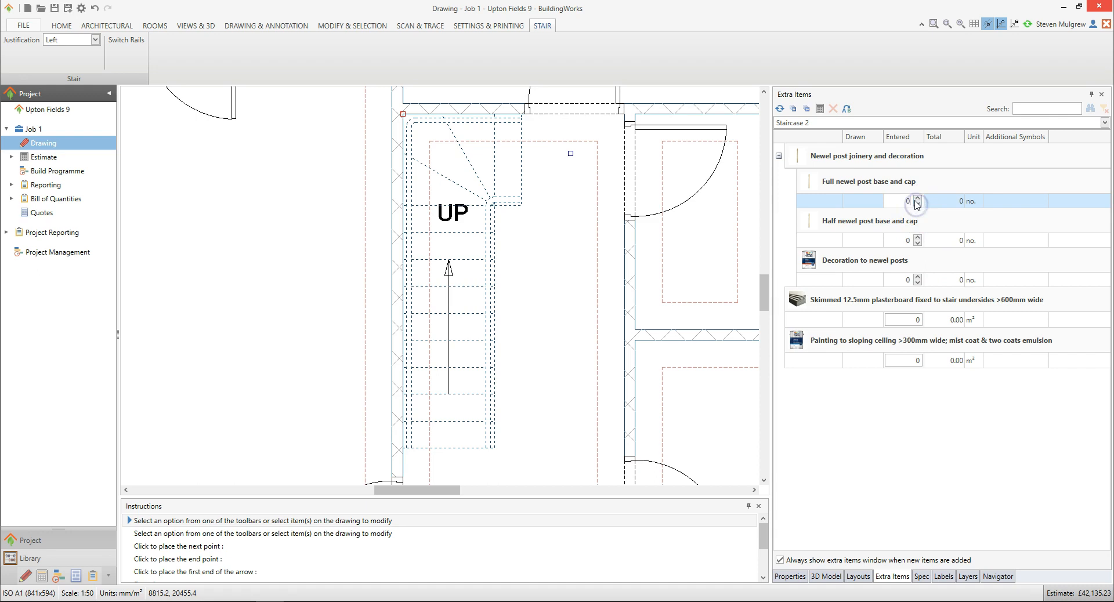
# Set the staircase's full newel post base and cap quantity to 2
pyautogui.click(917, 198)
pyautogui.click(917, 199)
pyautogui.click(818, 109)
pyautogui.click(876, 106)
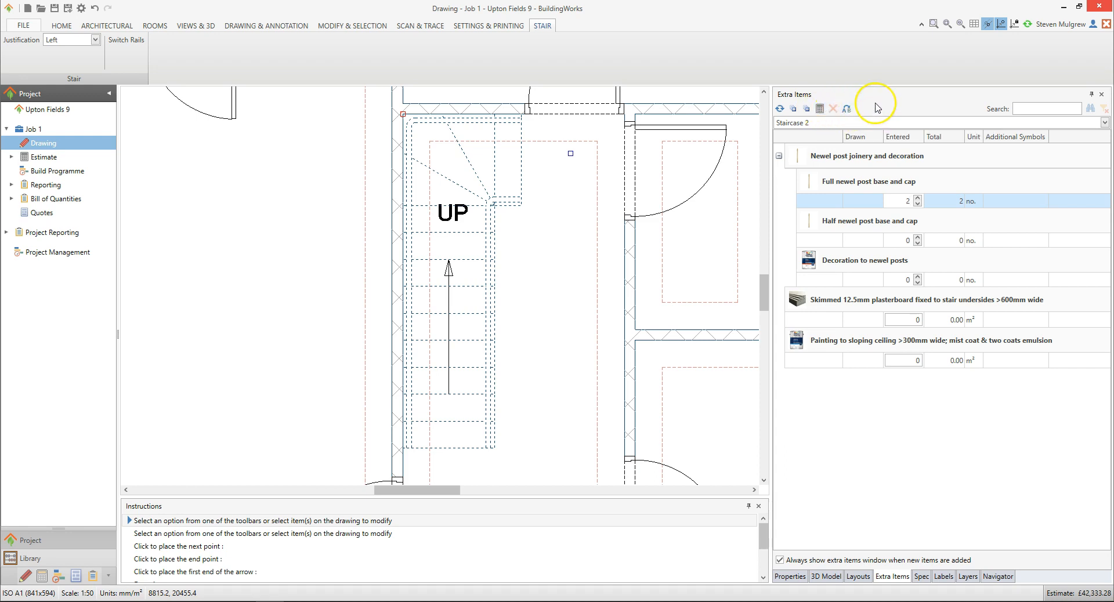
pyautogui.click(879, 85)
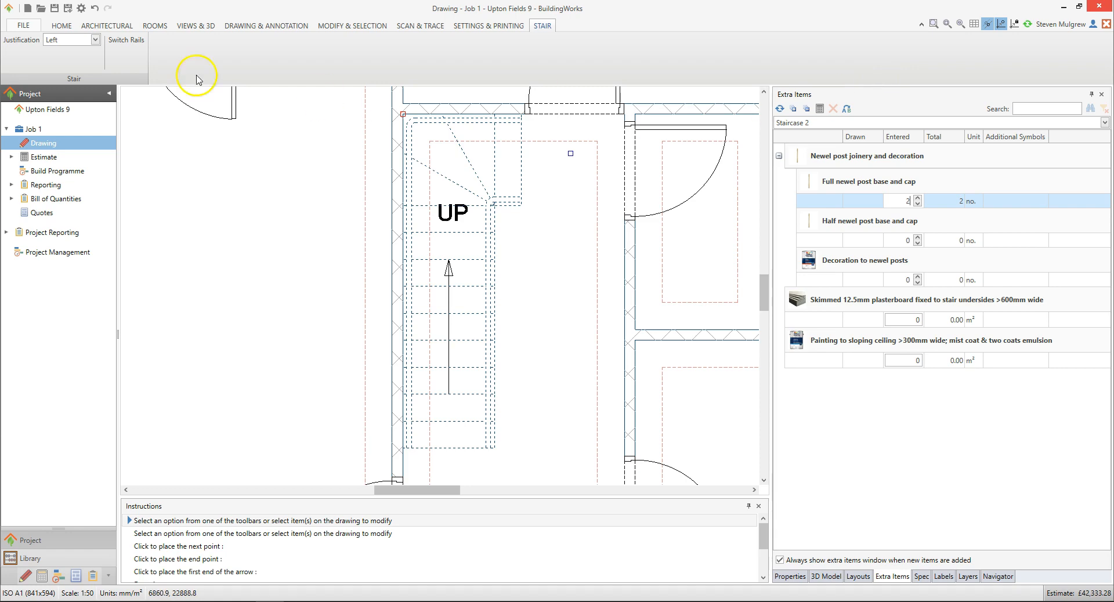
# Save the project as a new file named Upton Fields 10.bwp in the BuildingWorks Projects folder
pyautogui.click(68, 9)
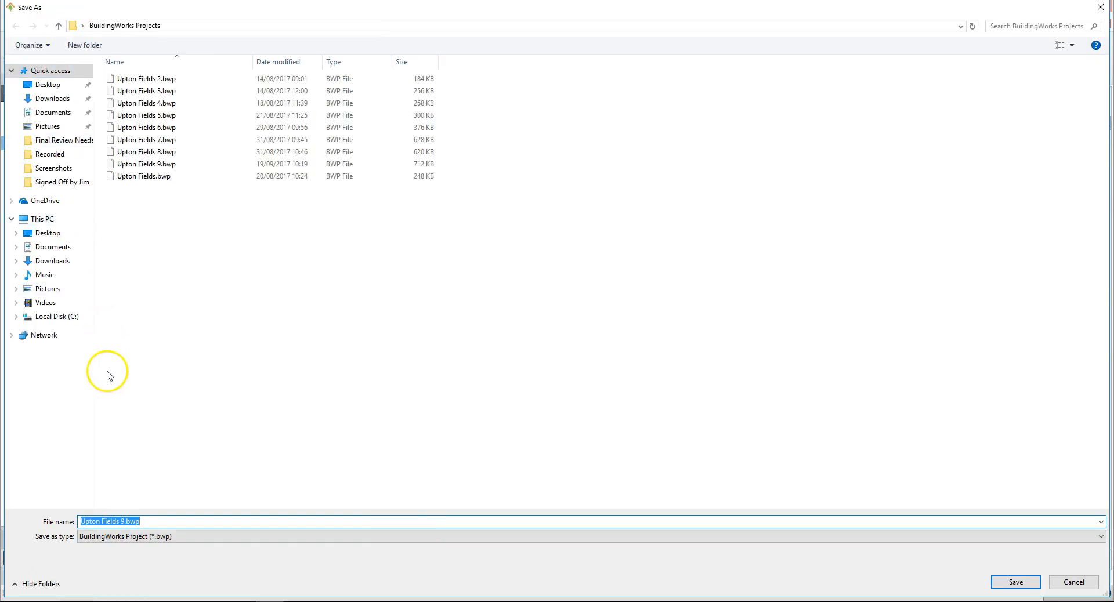
pyautogui.click(125, 519)
pyautogui.press('BackSpace')
pyautogui.write('10')
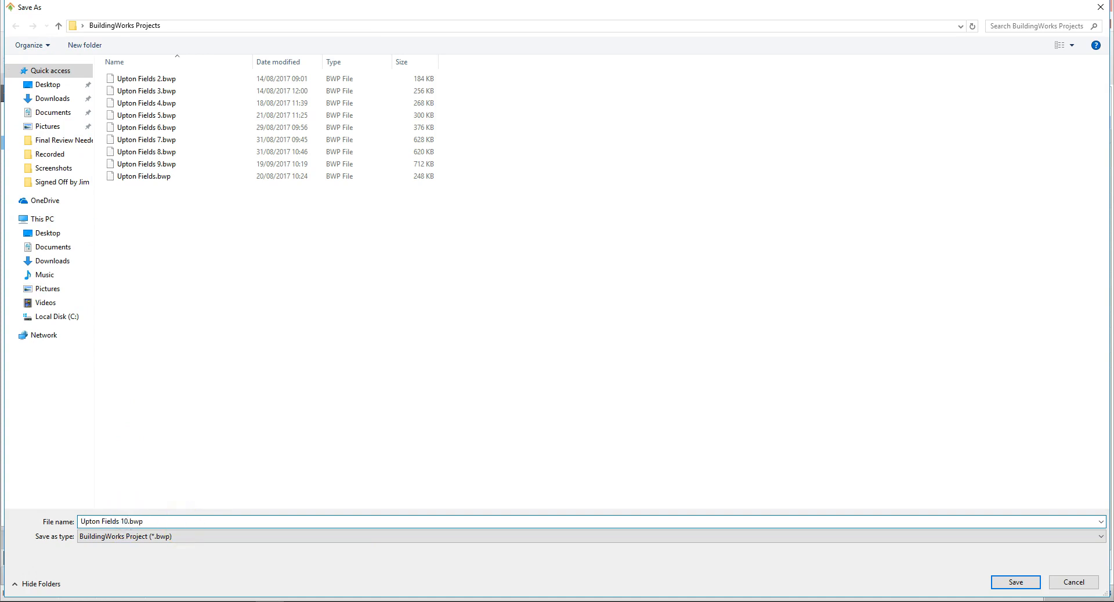
pyautogui.click(1017, 582)
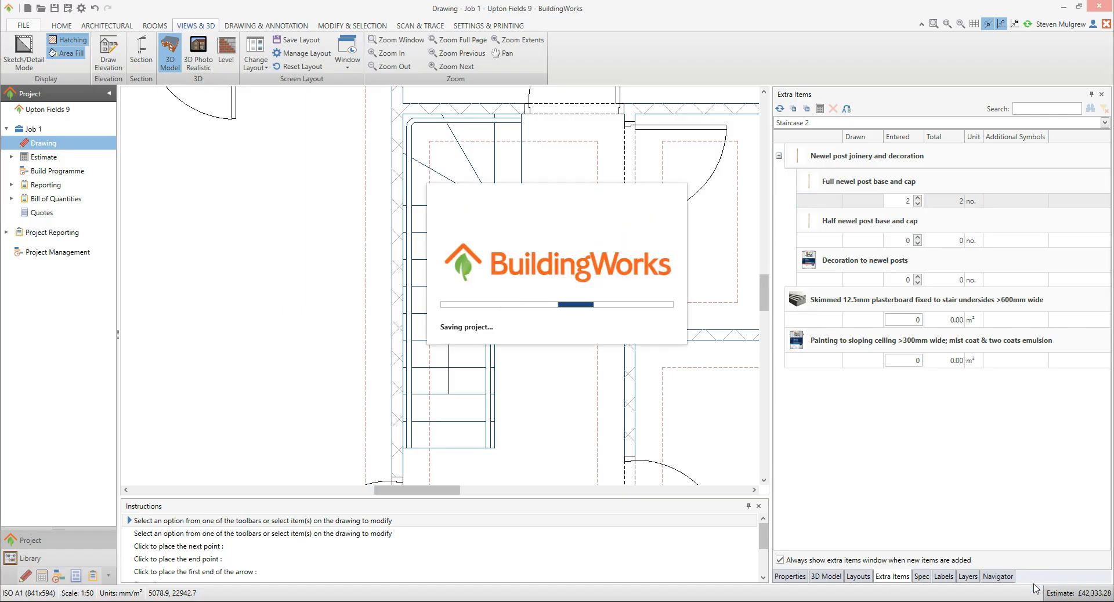